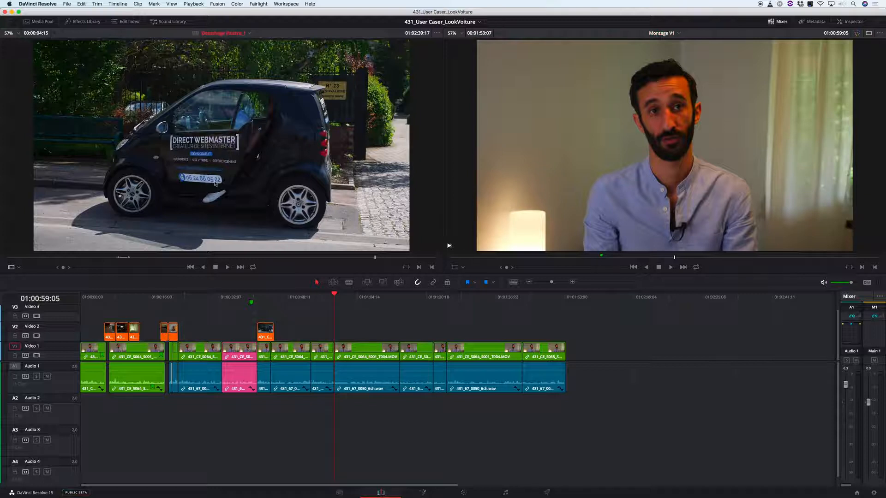
- Switch to the Derushage Illustre_1 timeline and mark the range of the over-the-shoulder car website shot around 01:00:55:15
key(super+Page_Up)
key(shift+z)
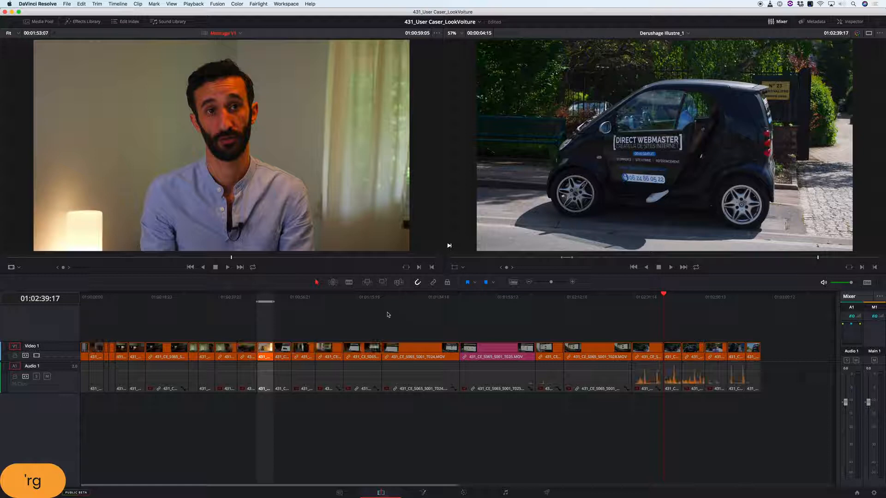
click(300, 298)
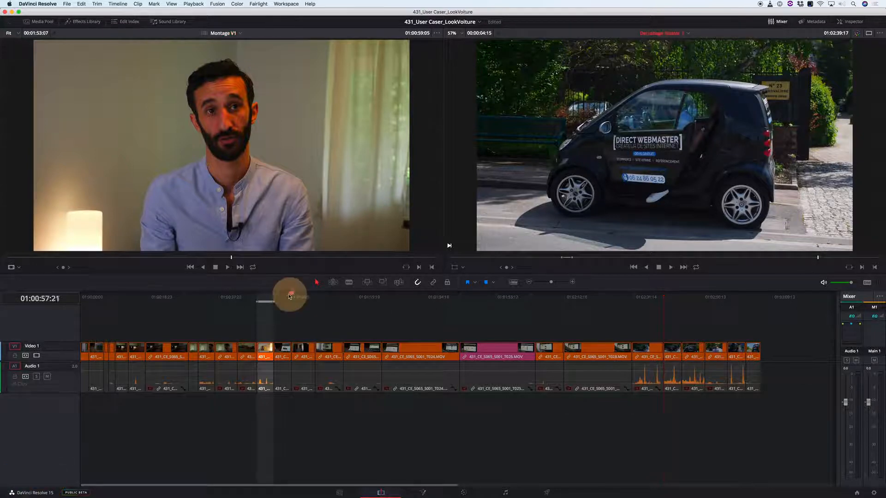
key(shift+z)
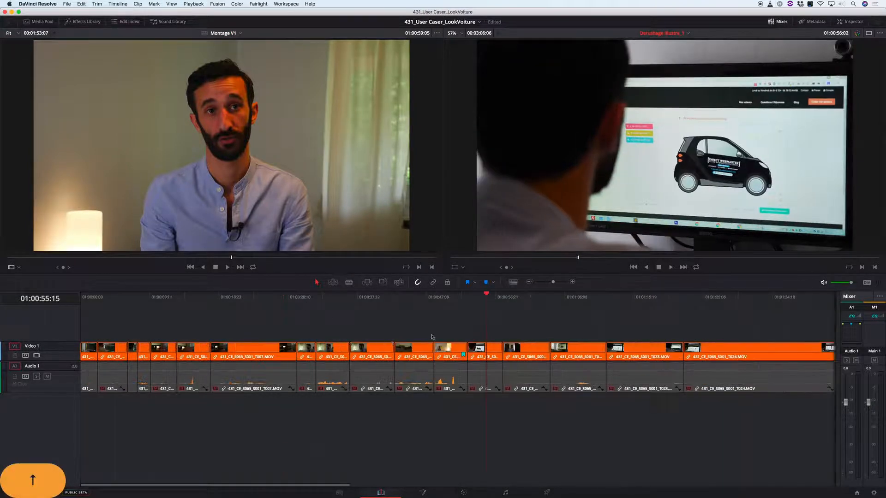
key(t)
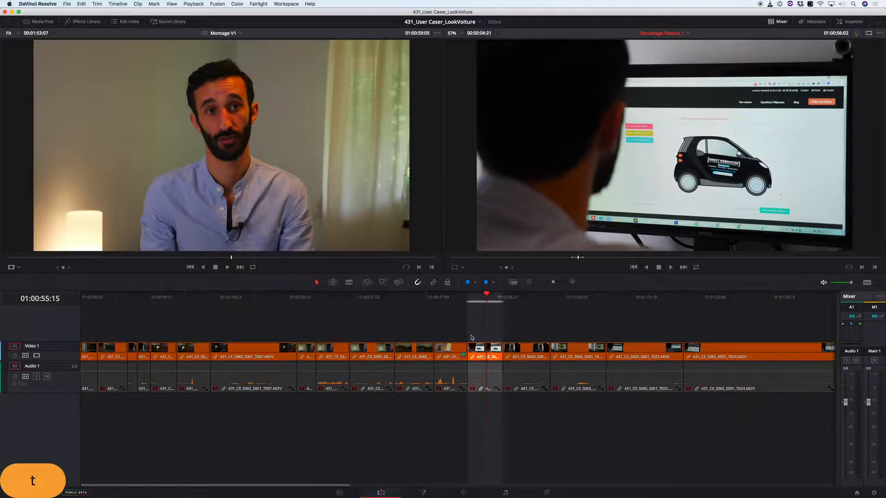
- Swap back to Montage V1 and place the marked shot on Video 2 above the interview, starting at the cut at 01:01:14:12
key(apostrophe)
drag(341, 299, 362, 304)
key(l)
key(k)
click(380, 303)
key(l)
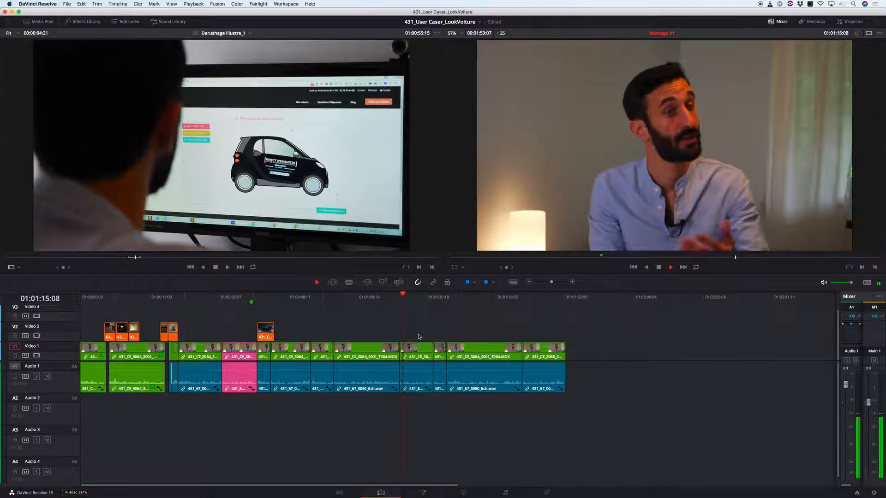
key(k)
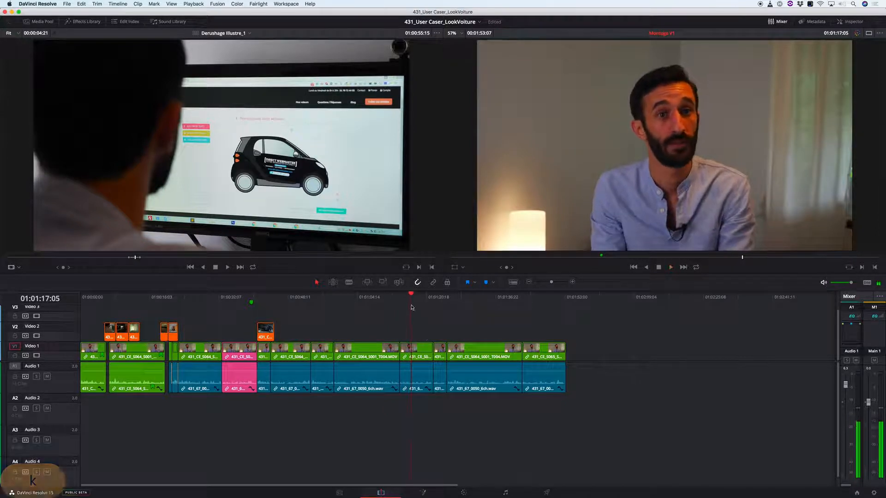
click(401, 301)
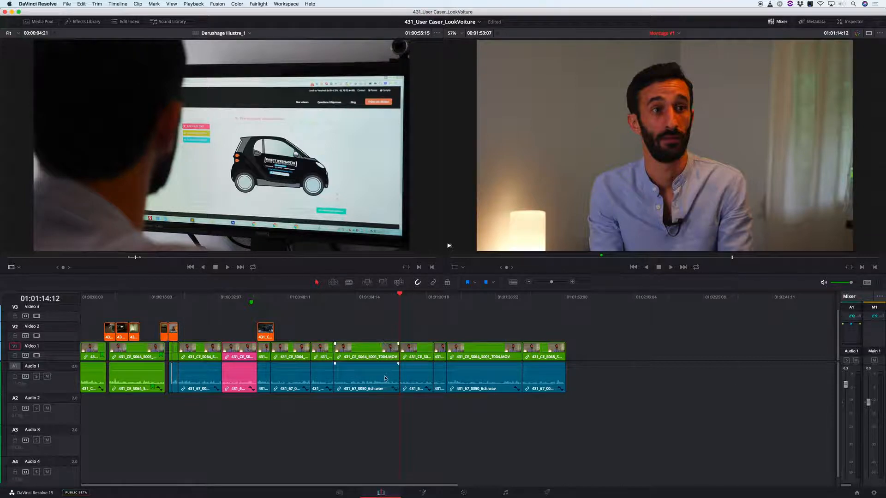
key(c)
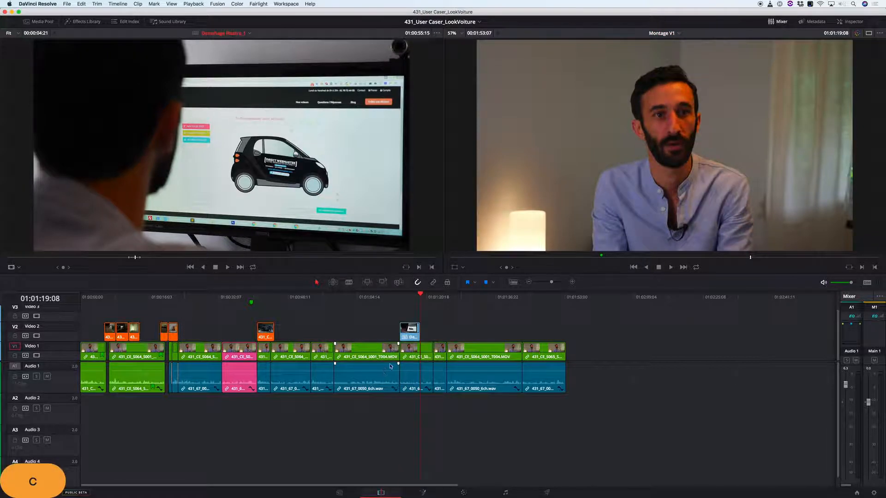
- Return to the Derushage Illustre_1 timeline and mark the shot with the hand beside the monitor around 01:01:08:00
drag(376, 297, 342, 312)
key(apostrophe)
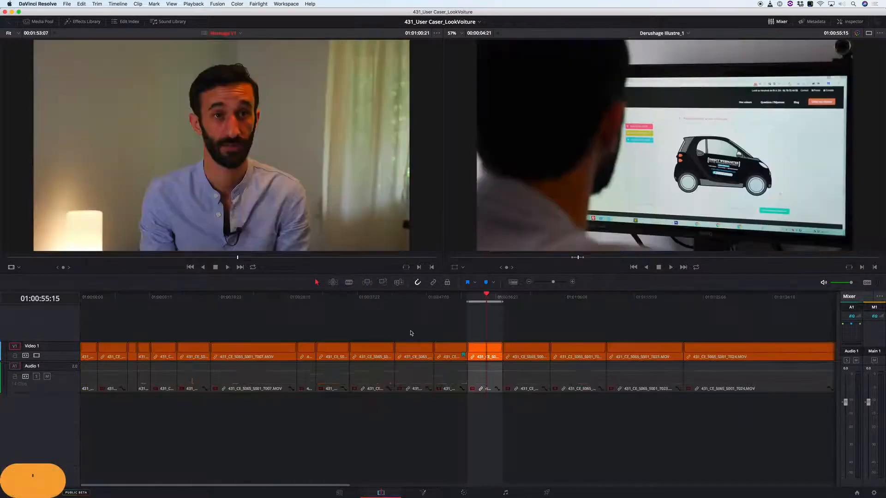
drag(506, 298, 574, 318)
key(t)
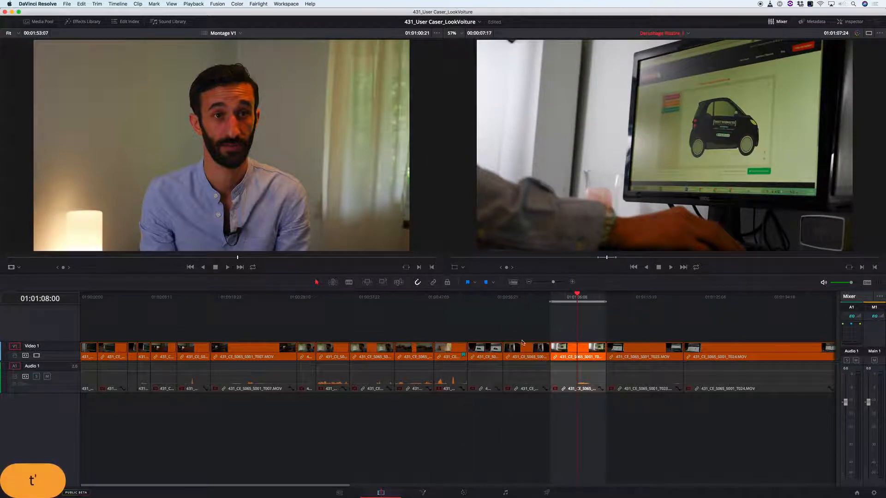
- Place the marked hand-and-monitor shot on Video 2 of Montage V1, directly after the previously added website shot
key(apostrophe)
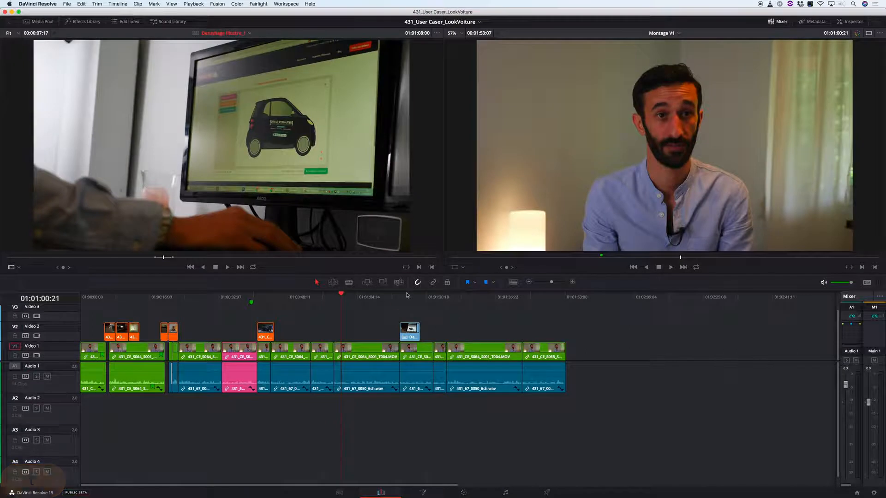
click(422, 296)
key(c)
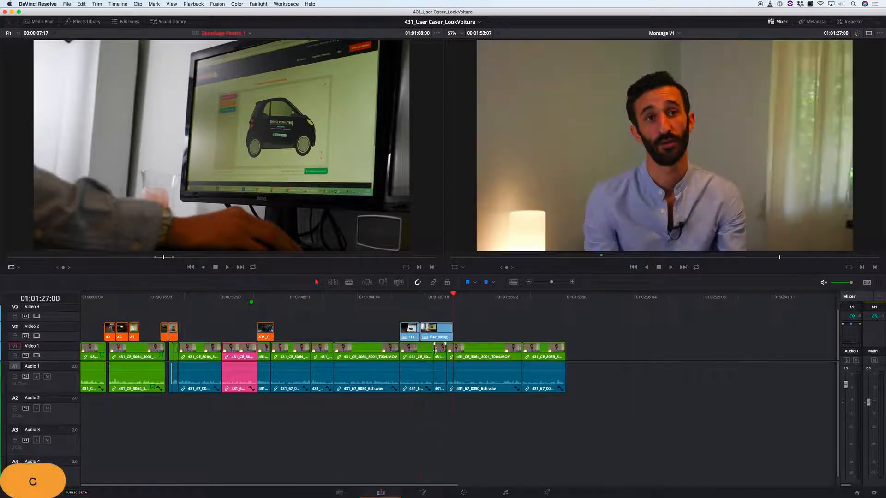
- In Derushage Illustre_1, mark the full range of the pink sticker-creation clip starting at 01:01:43:22
key(apostrophe)
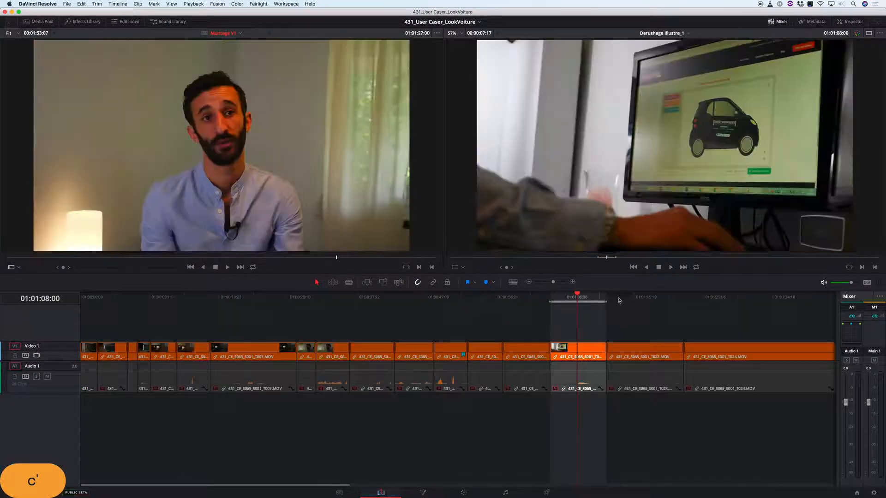
click(642, 298)
mouse_move(645, 300)
mouse_down()
mouse_move(657, 296)
mouse_move(640, 303)
mouse_up()
key(super+minus)
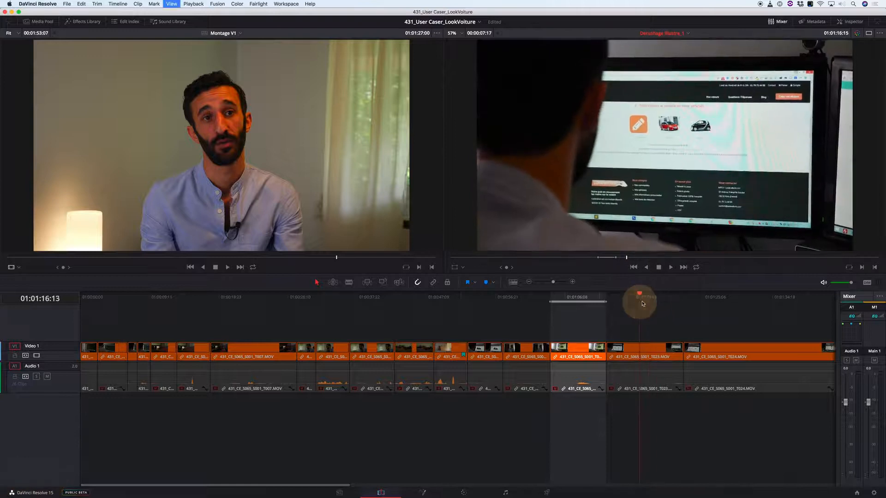
key(Down)
drag(445, 303, 483, 306)
key(t)
key(a)
key(t)
key(a)
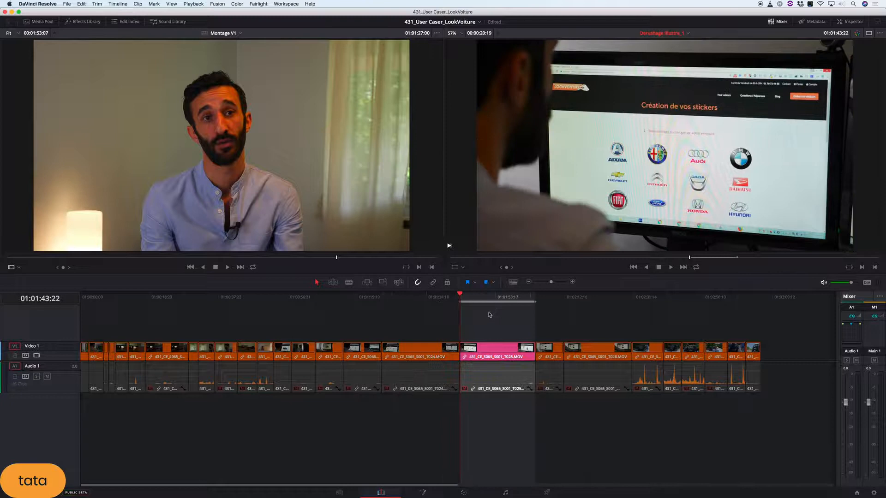
- Play the marked pink clip and sample the neighbouring website shots in the illustration timeline to examine their content
key(l)
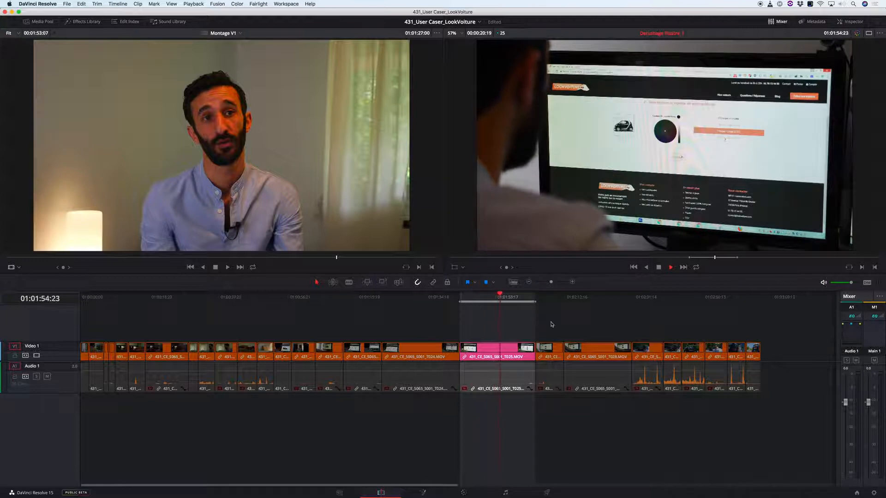
key(k)
click(542, 300)
key(l)
key(k)
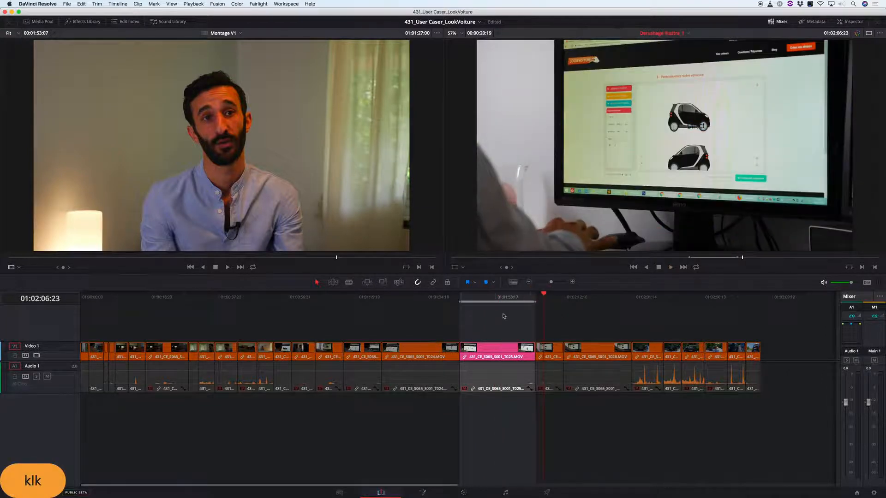
drag(401, 297, 353, 311)
key(l)
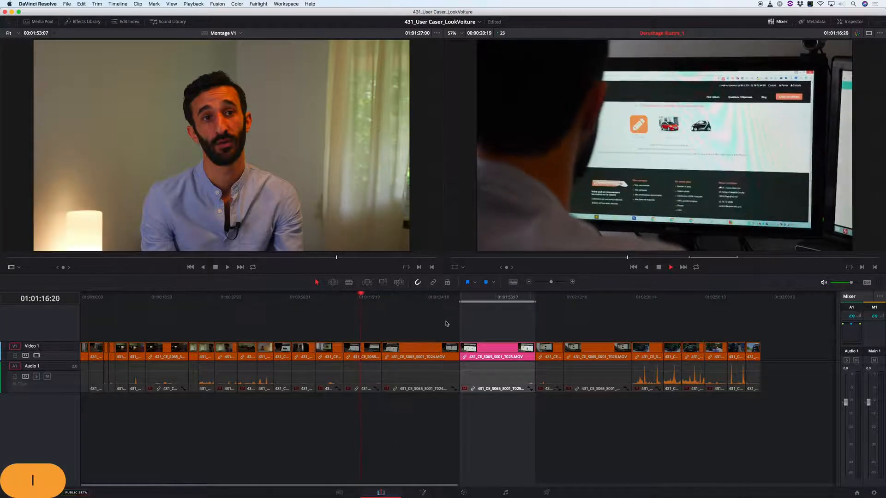
key(k)
- Swap back to Montage V1 and position the playhead at the interview cut at 01:00:59:05
key(apostrophe)
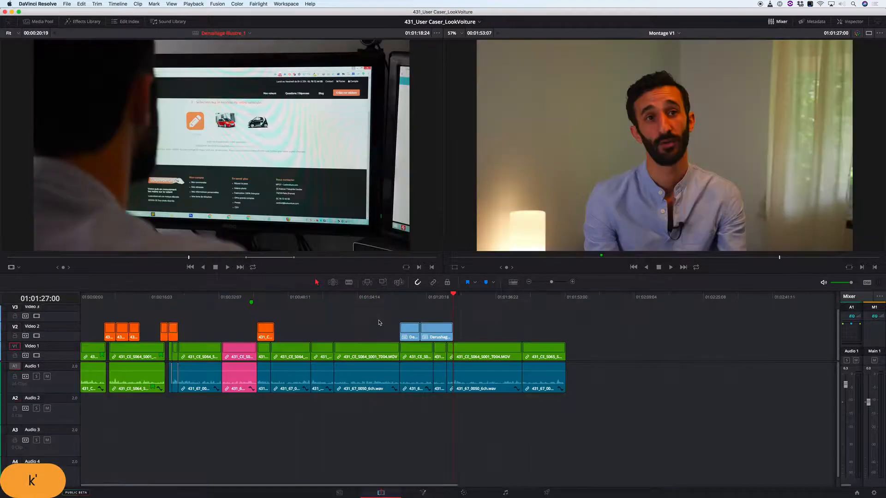
drag(360, 298, 338, 305)
- Try placing the marked pink shot on top of the interview at the playhead, and undo the edit
key(c)
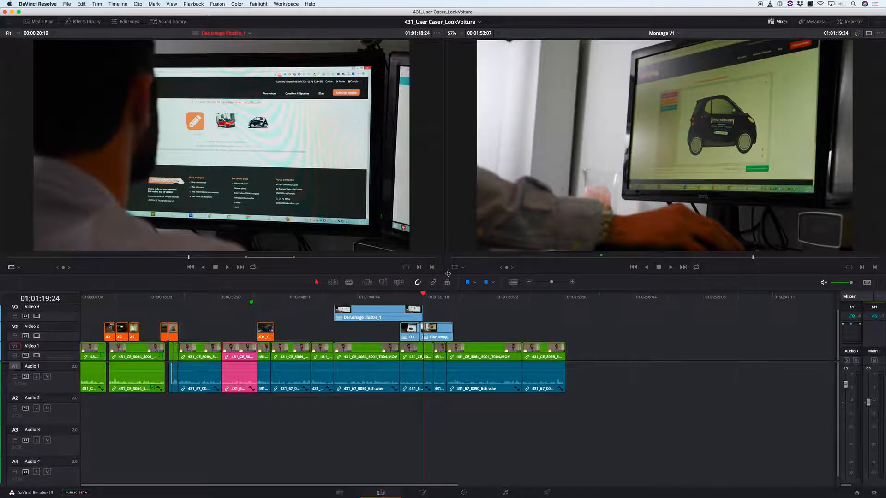
drag(302, 189, 828, 165)
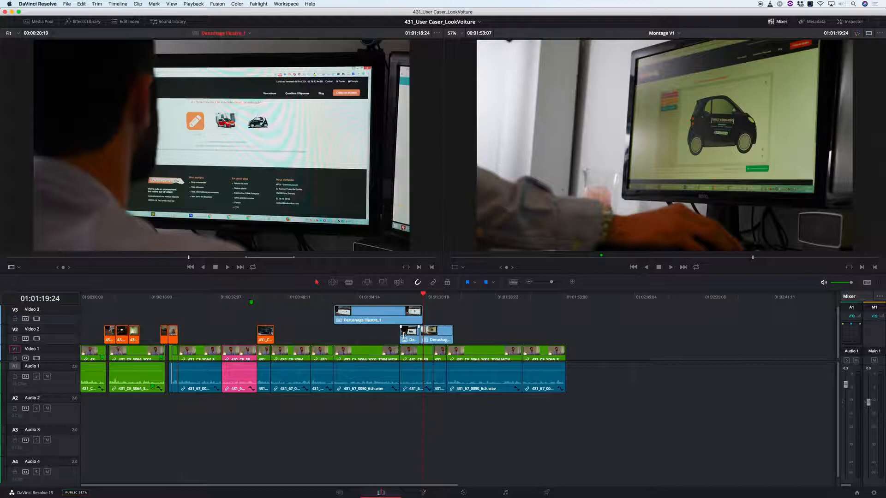
key(super+z)
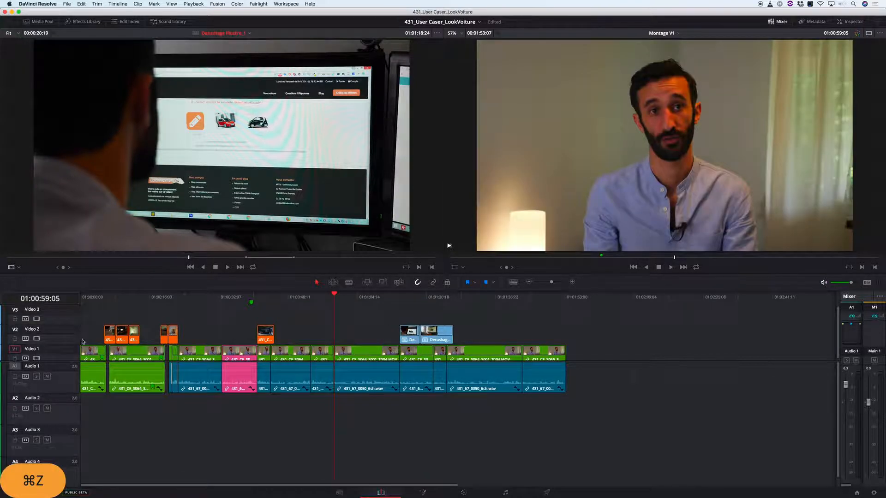
- Try overwriting the marked shot onto Video 2 as the destination track, undo it, and set the destination back to Video 1
click(16, 332)
click(16, 349)
click(16, 327)
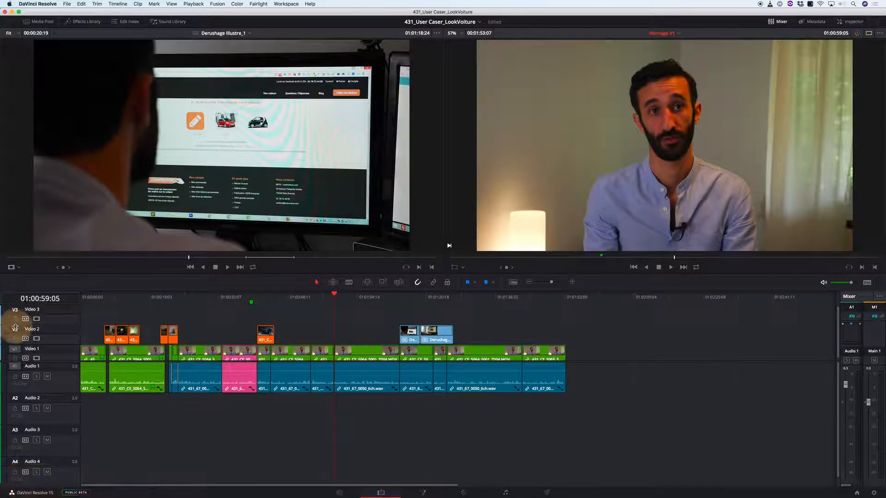
click(15, 330)
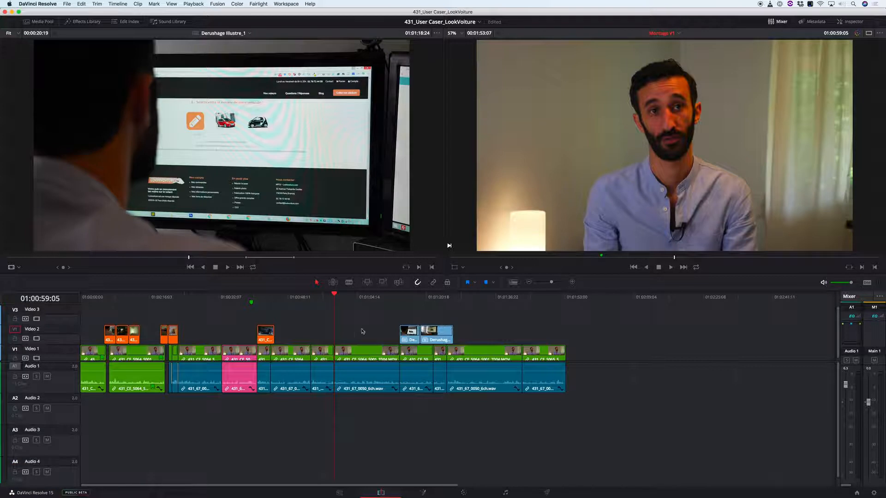
key(v)
key(super+z)
key(b)
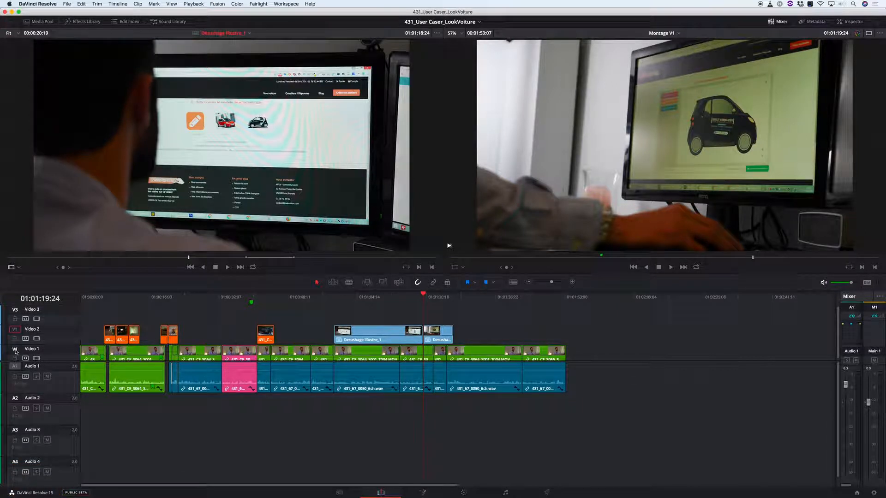
key(super+z)
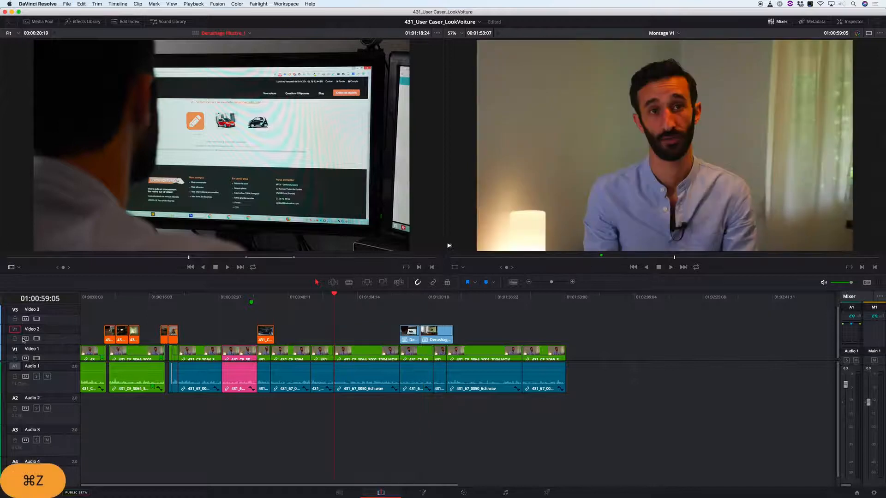
click(15, 349)
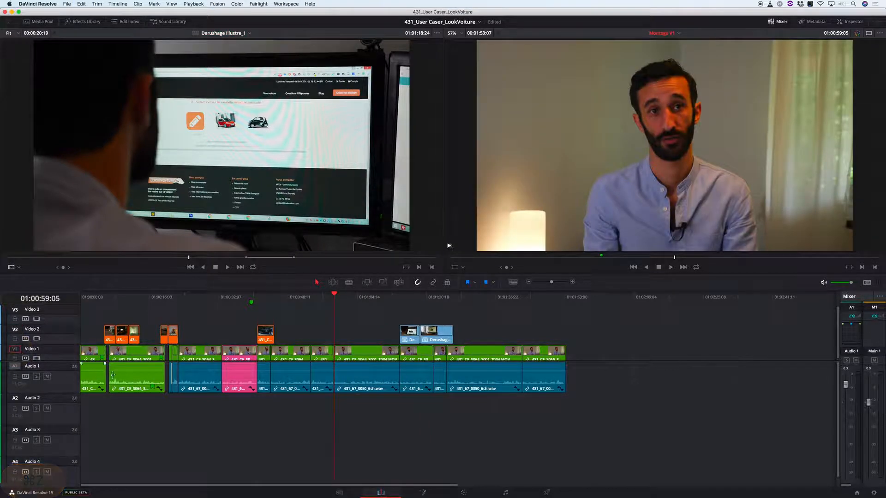
- Place the marked shot on top at 01:00:59:05, trim its end to 01:01:14:12 and move it down to Video 2
key(c)
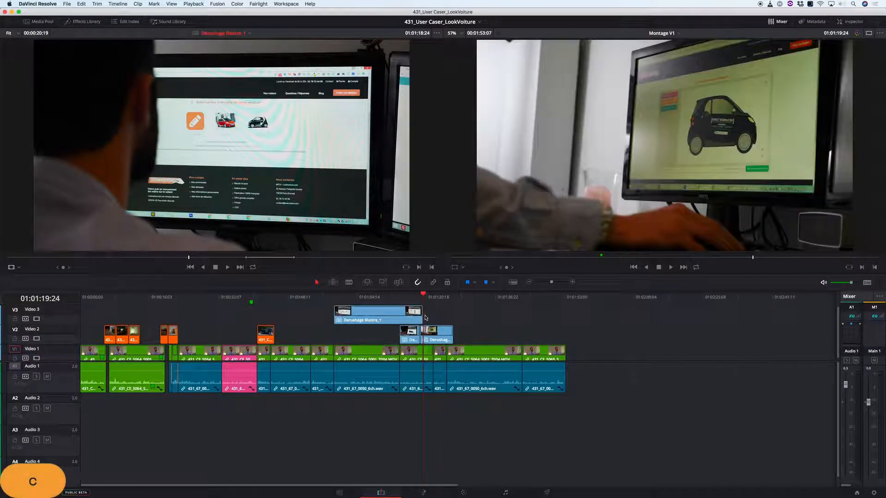
drag(420, 312, 375, 339)
- Play back the edited section and move the newly added Video 2 clip earlier to start at the interview cut at 01:00:53:19
click(324, 298)
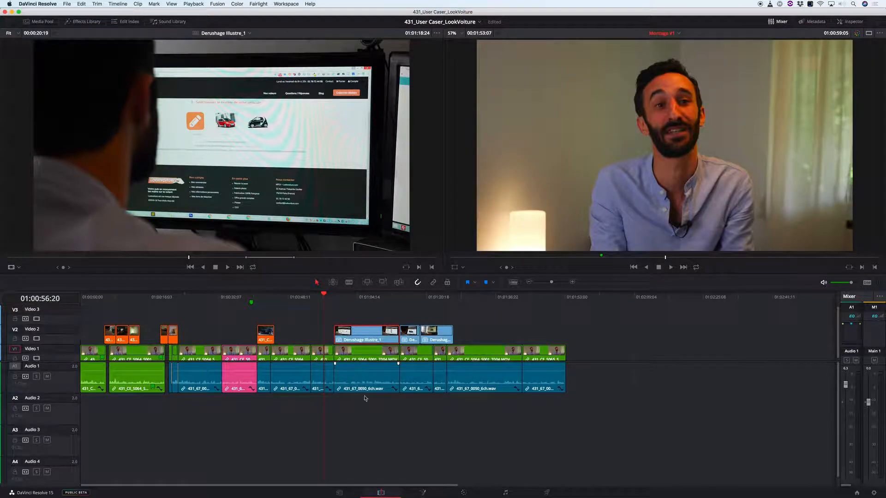
key(space)
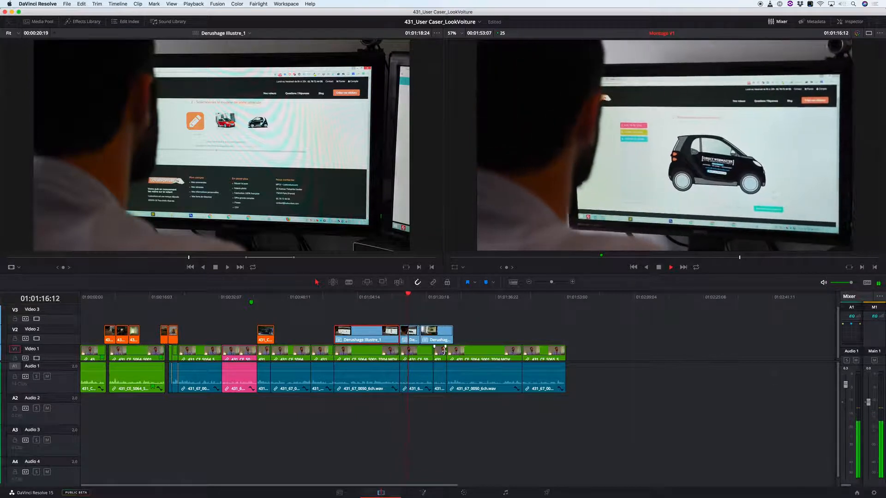
key(k)
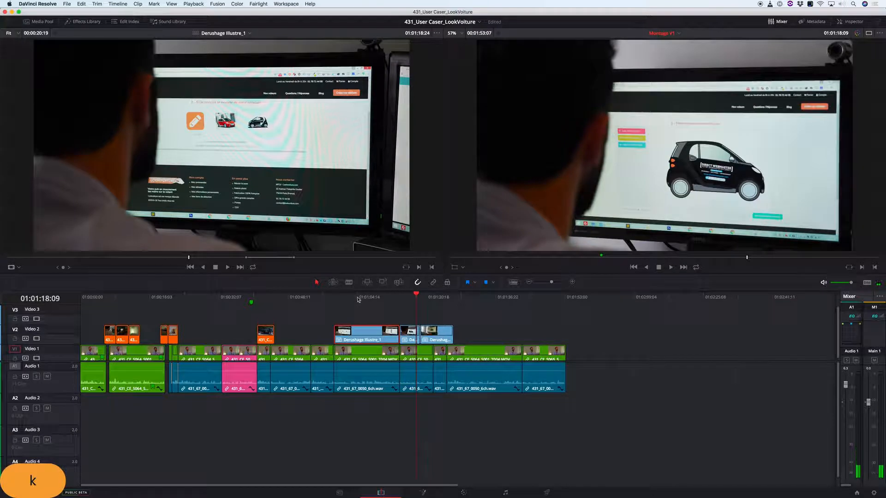
click(309, 297)
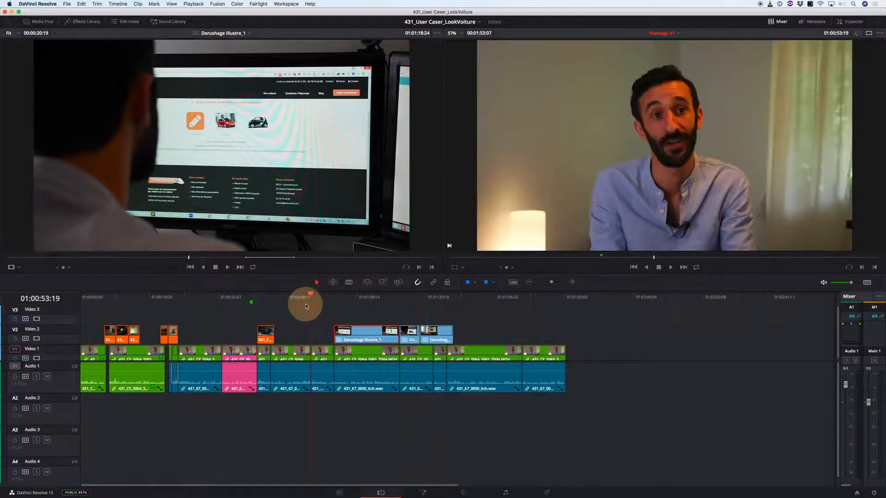
key(l)
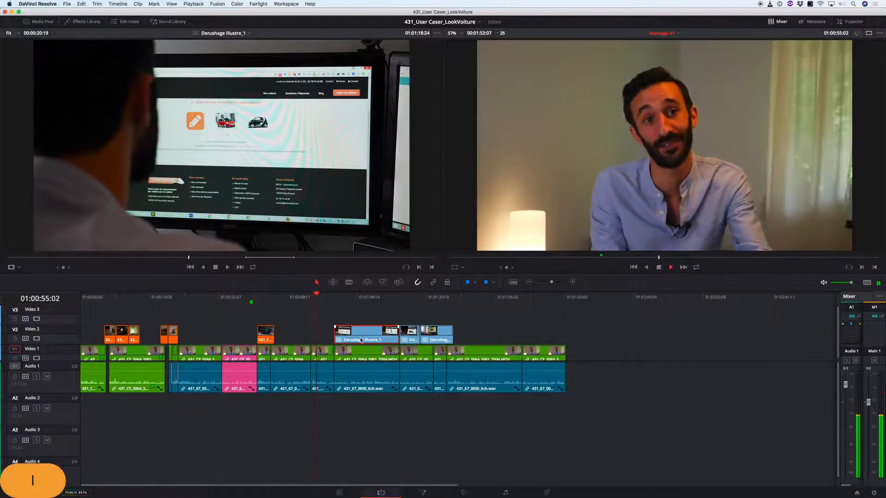
key(k)
drag(361, 340, 342, 339)
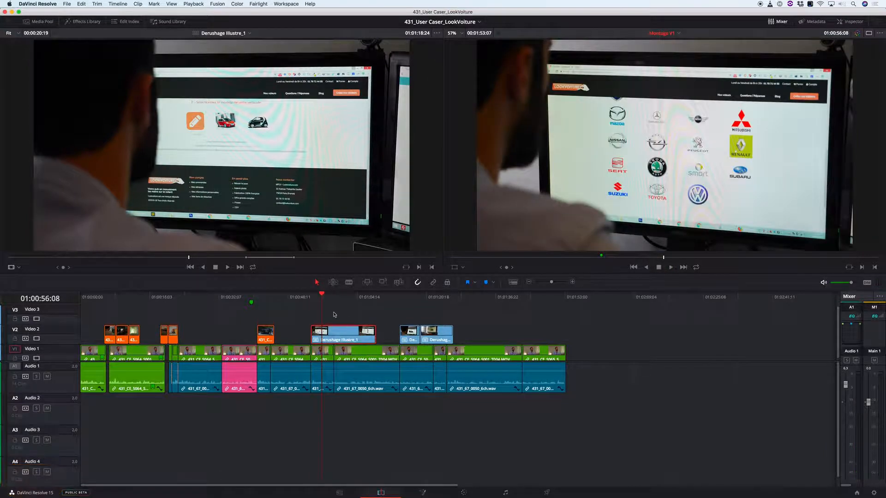
- Select the three nested illustration clips on Video 2 and decompose them in place into their original source clips
key(Up)
key(Down)
click(301, 322)
drag(301, 319, 482, 336)
key(Escape)
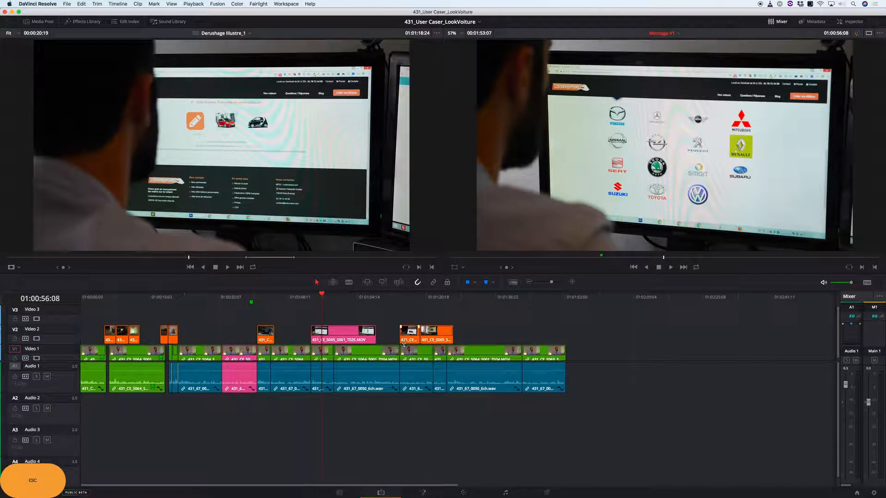
- Switch to the Derushage Illustre_1 timeline and mark the short screen shot at 01:02:08:14 as the source range
click(334, 299)
drag(334, 299, 345, 299)
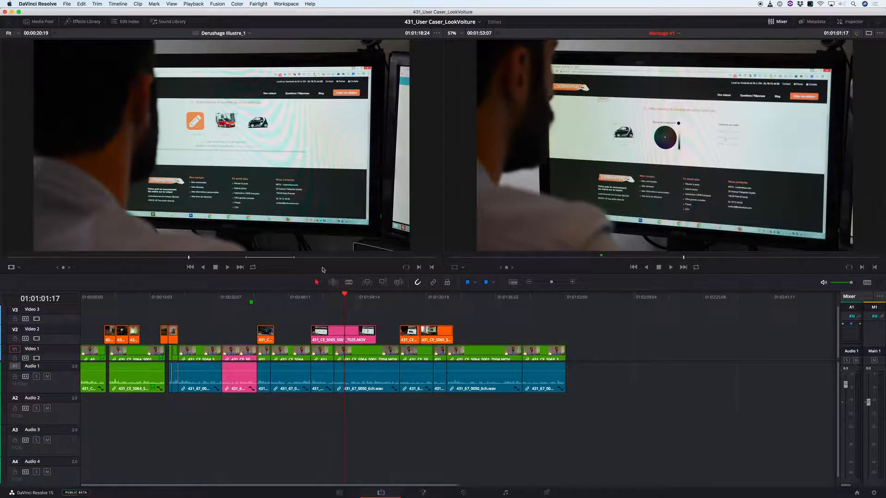
key(apostrophe)
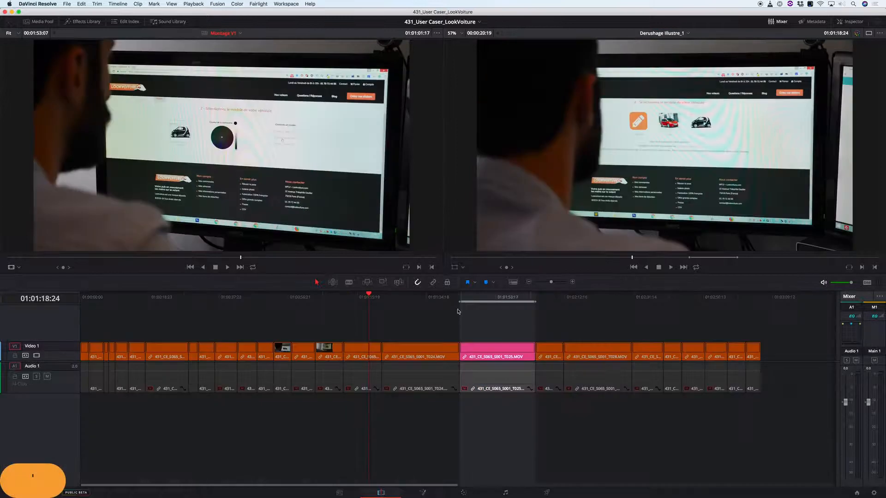
mouse_move(542, 301)
mouse_down()
mouse_move(629, 306)
mouse_move(549, 313)
mouse_up()
key(t)
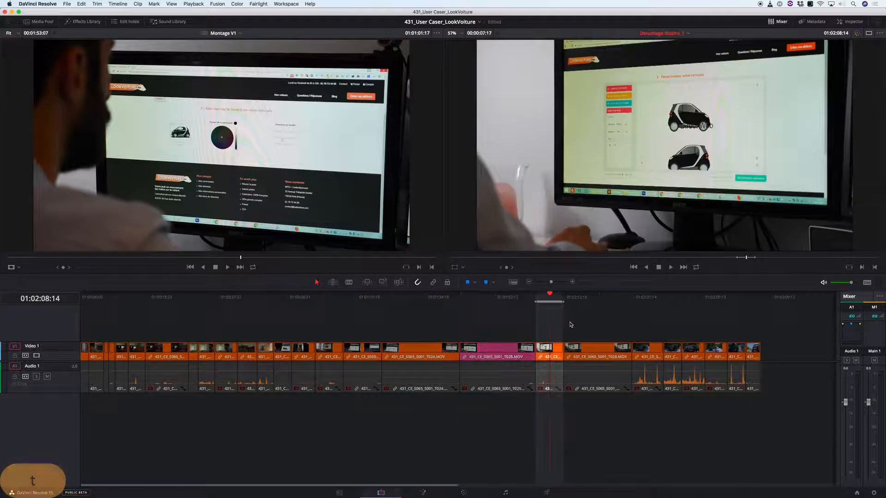
- Back in Montage V1, shift the last two Video 2 clips about 6 seconds later to make room after the T025 clip
key(apostrophe)
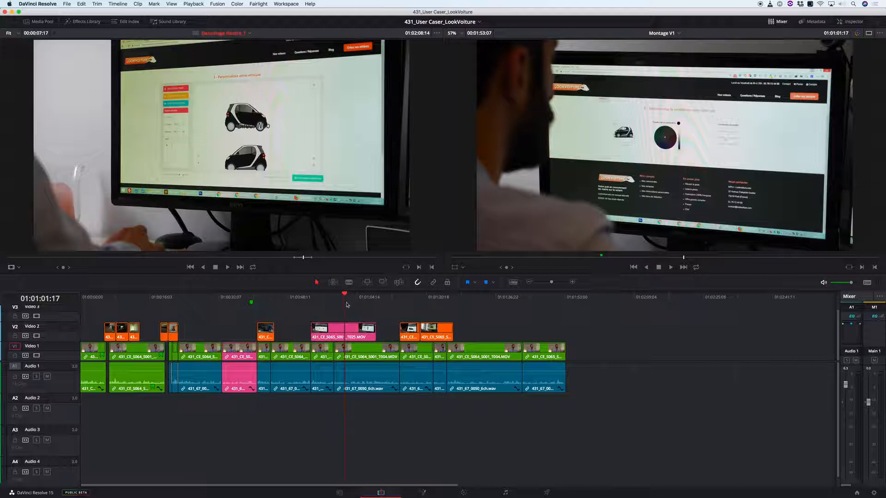
drag(326, 298, 343, 303)
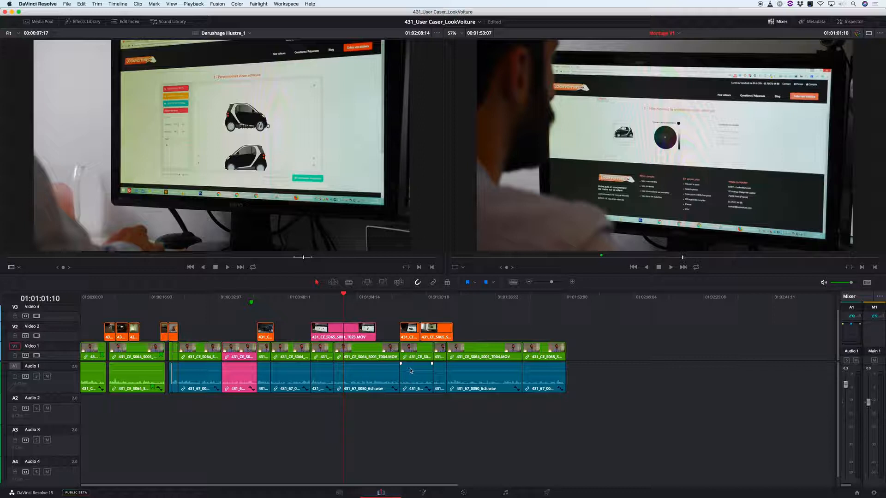
drag(356, 298, 376, 297)
drag(437, 331, 463, 331)
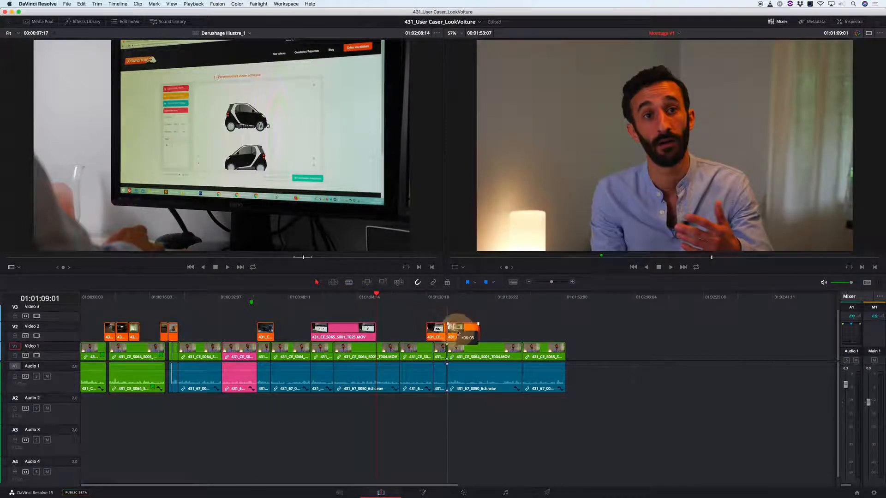
- Place the marked shot on Video 2 at 01:01:09:01, directly after the T025 clip
key(b)
key(super+z)
key(c)
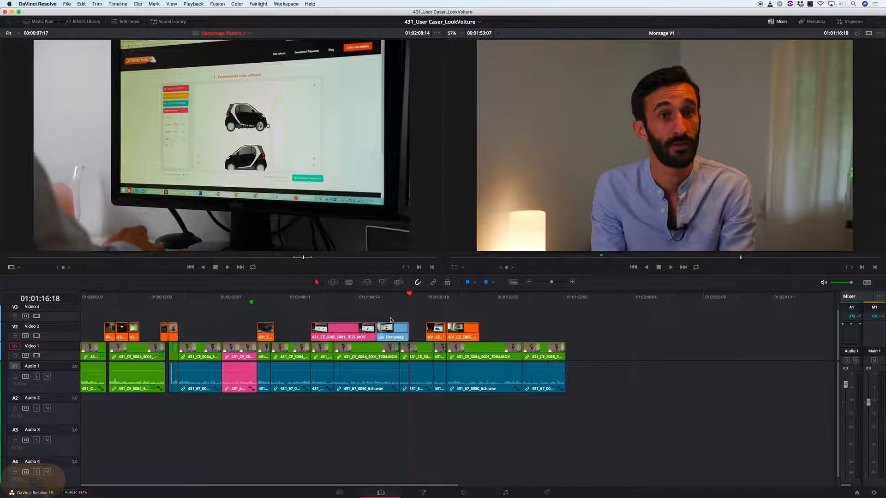
- Play through the T028 shot in Derushage Illustre_1 from 01:02:12:07 to look for a usable passage
key(apostrophe)
mouse_move(571, 300)
mouse_down()
mouse_move(594, 300)
mouse_move(585, 299)
mouse_up()
key(a)
key(z)
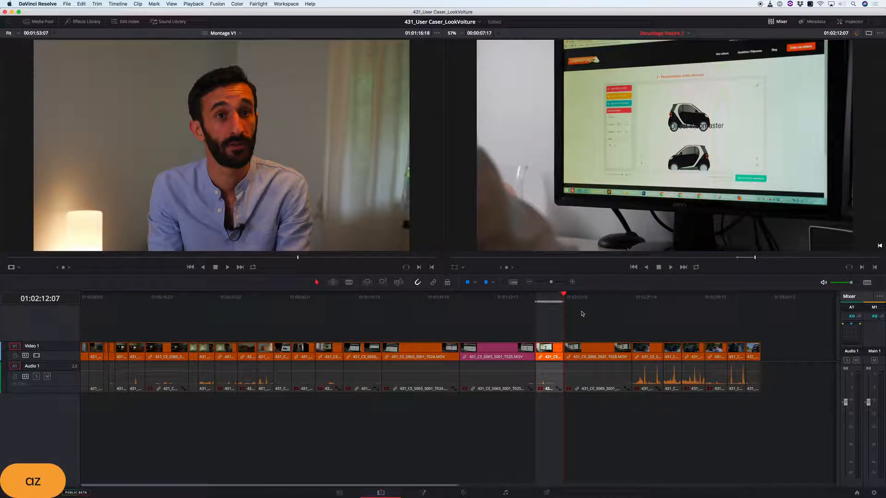
key(i)
key(k)
key(l)
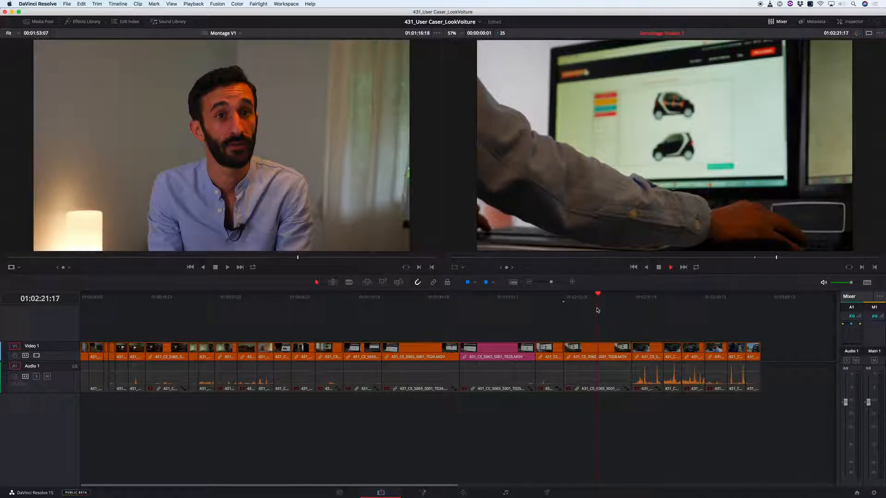
key(k)
key(l)
key(k)
- Mark the T028 passage from 01:02:14:15 to 01:02:17:21 and place it on Montage V1's Video 2 after the previously added shot
drag(605, 293, 580, 301)
key(l)
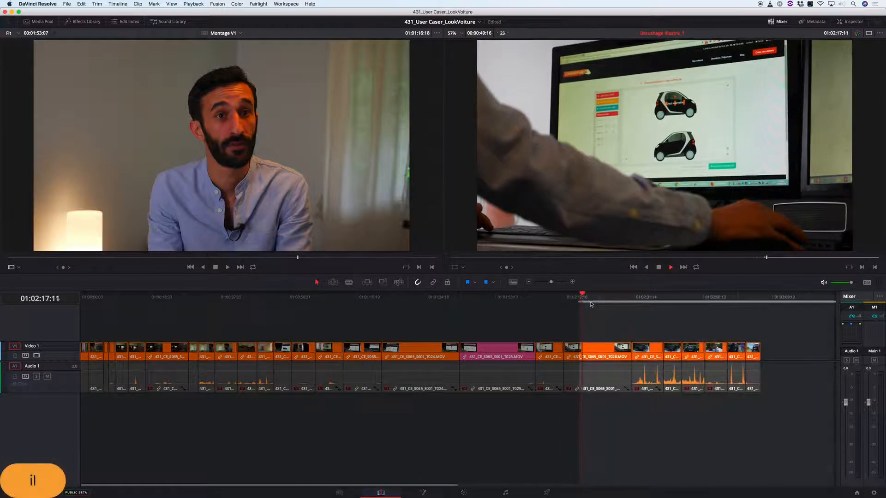
key(k)
key(j)
key(k)
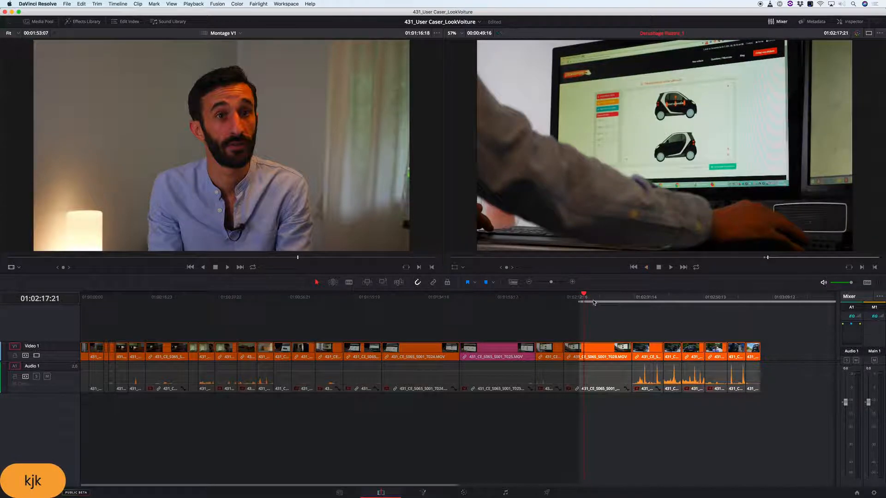
key(o)
drag(580, 300, 572, 300)
key(i)
key(apostrophe)
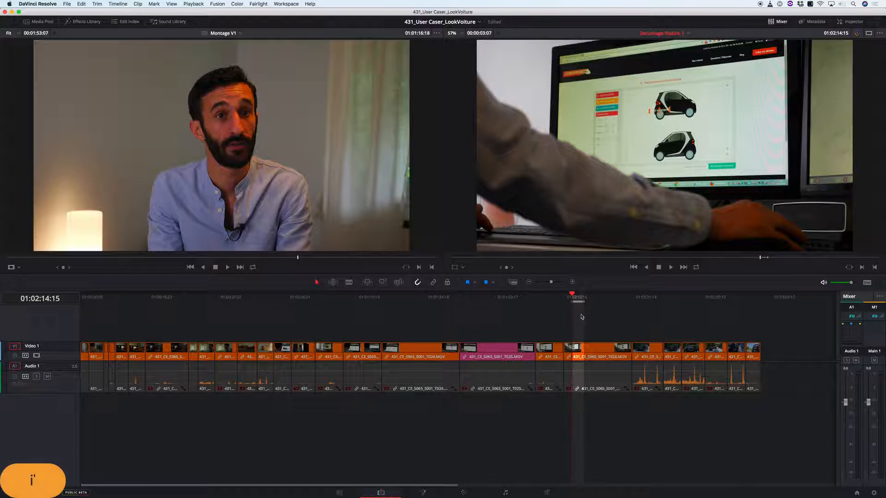
key(c)
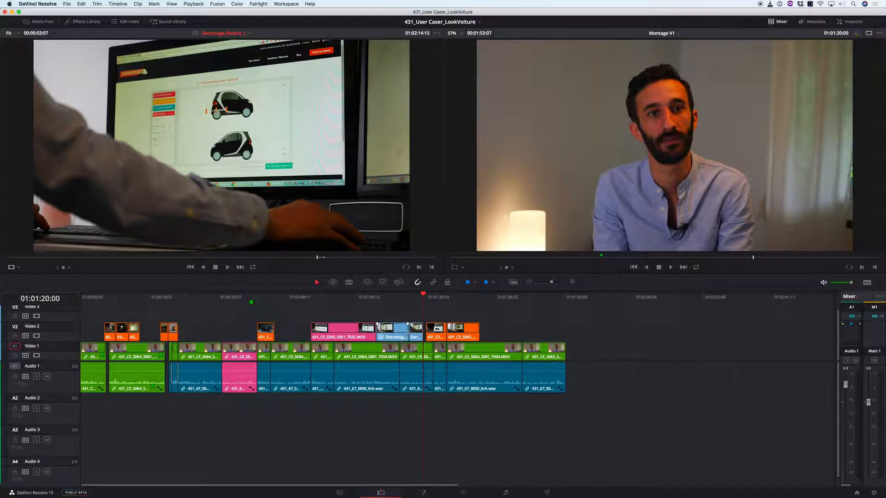
- Review the Montage V1 section covered by the T025 clip on Video 2 for passages that run too long
drag(400, 294, 362, 330)
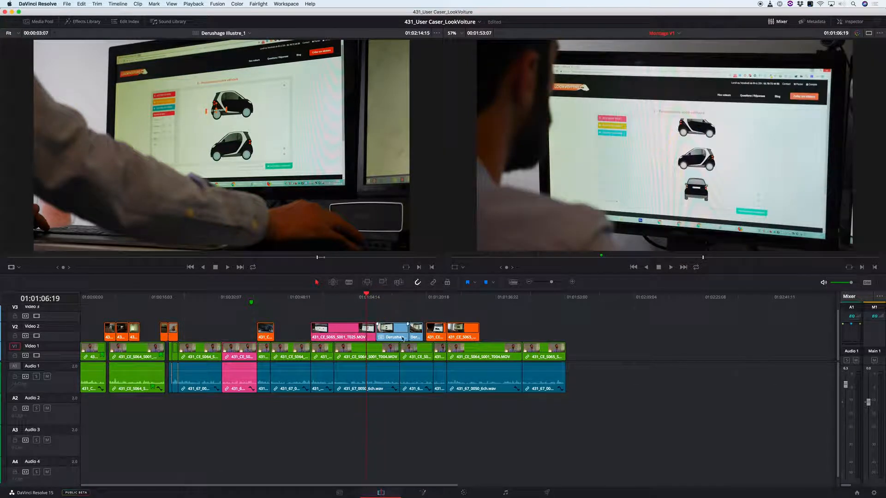
drag(302, 300, 278, 306)
key(l)
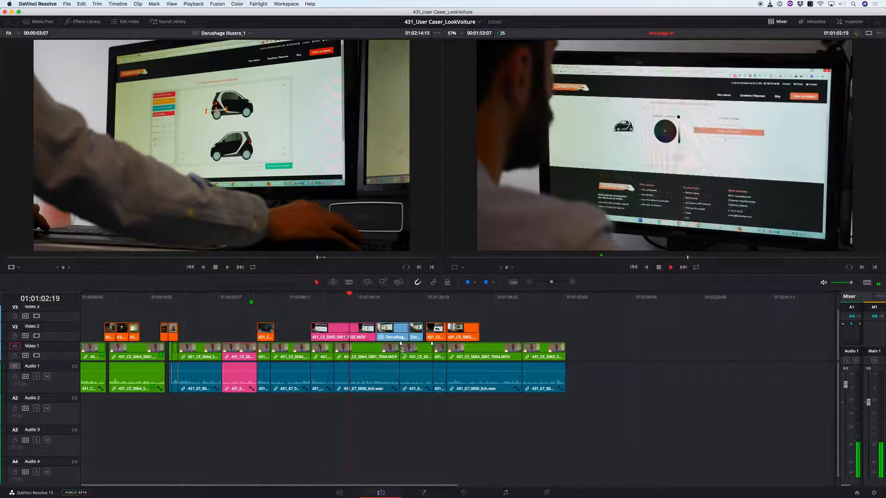
key(k)
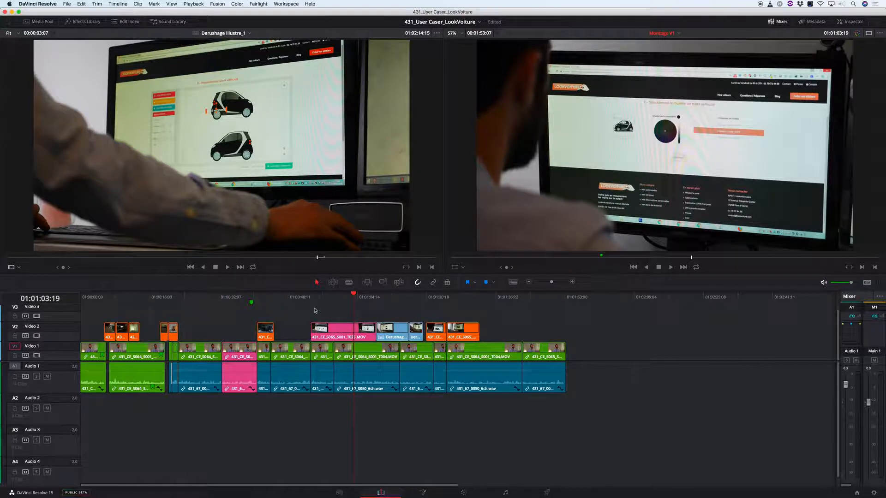
click(328, 299)
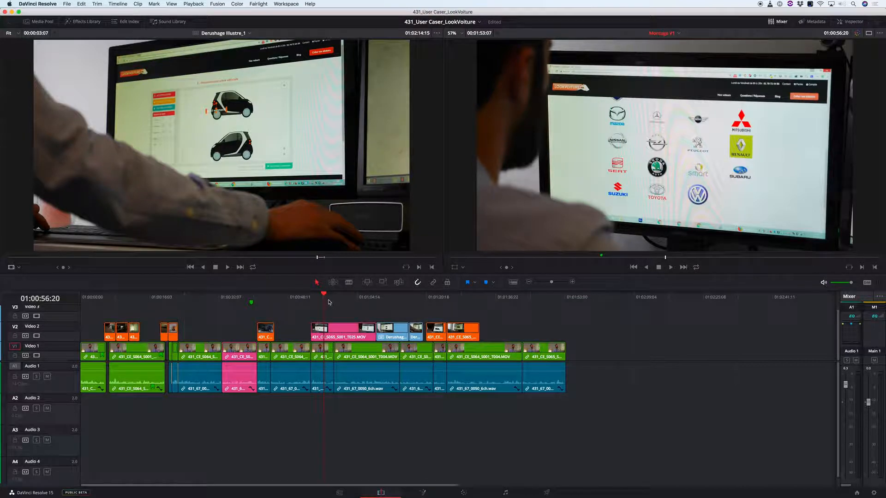
drag(331, 299, 351, 298)
drag(347, 297, 365, 297)
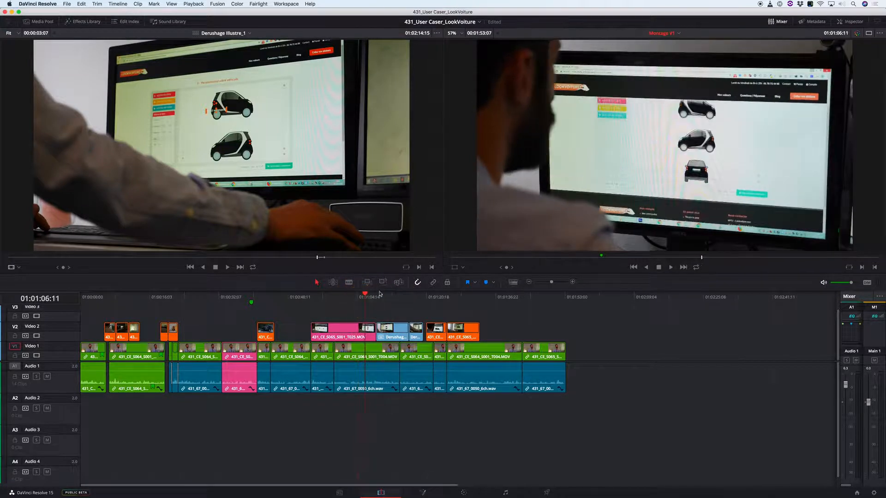
- Trim the brand-list scrolling at the start of the T025 clip, keeping the clip's start at the 01:00:53:19 cut
click(543, 302)
key(Up)
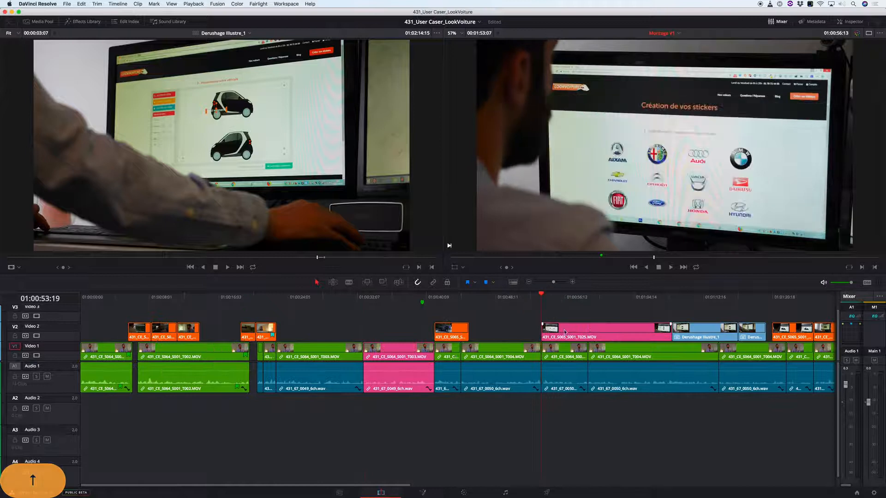
key(k)
key(l)
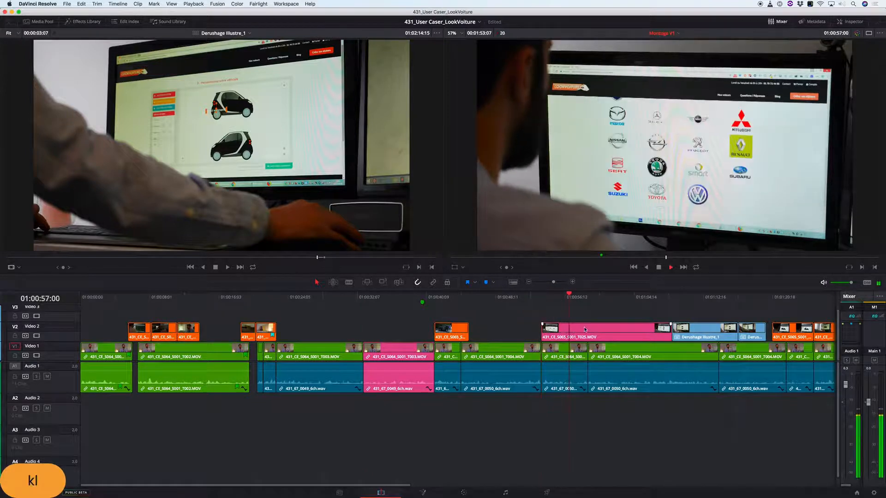
key(k)
drag(558, 294, 548, 301)
key(Up)
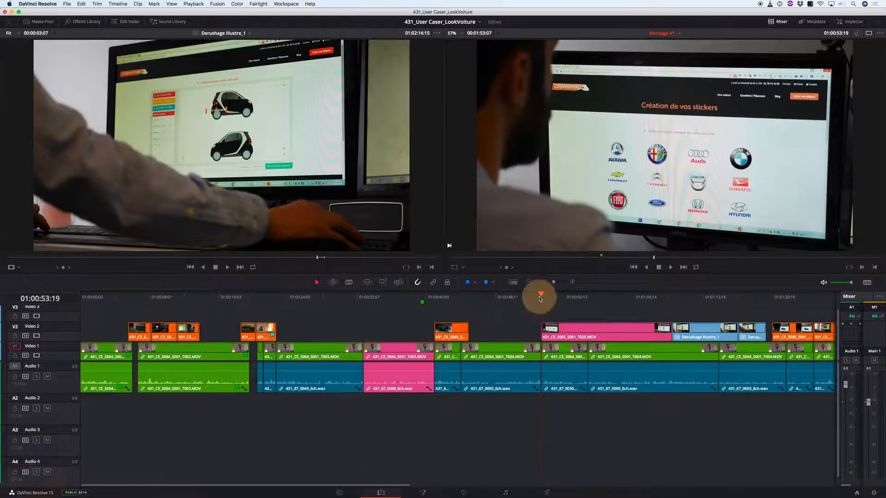
key(k)
key(l)
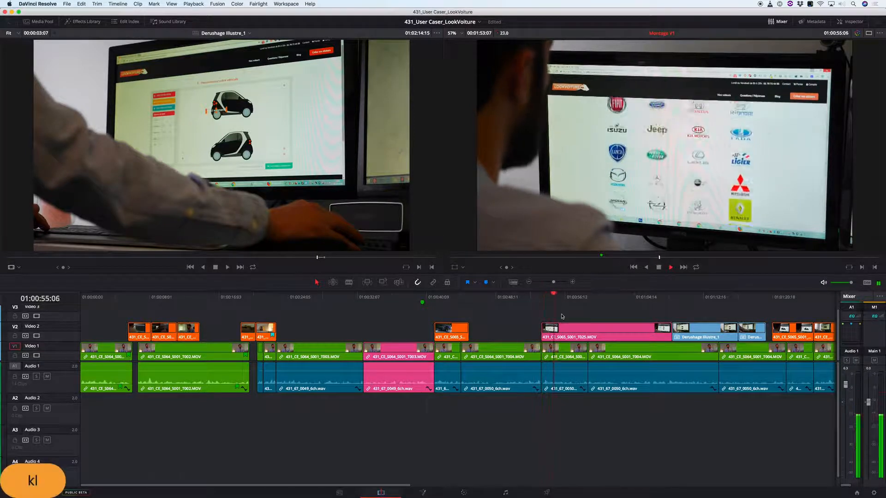
key(j)
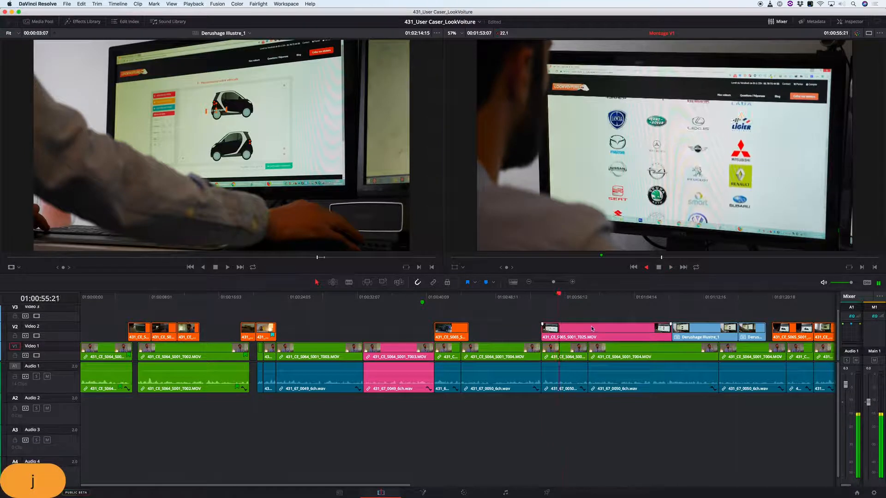
key(k)
drag(547, 337, 588, 338)
- Play back the trimmed opening of the T025 clip from 01:00:53:19 to check its new starting point
click(546, 297)
key(k)
key(l)
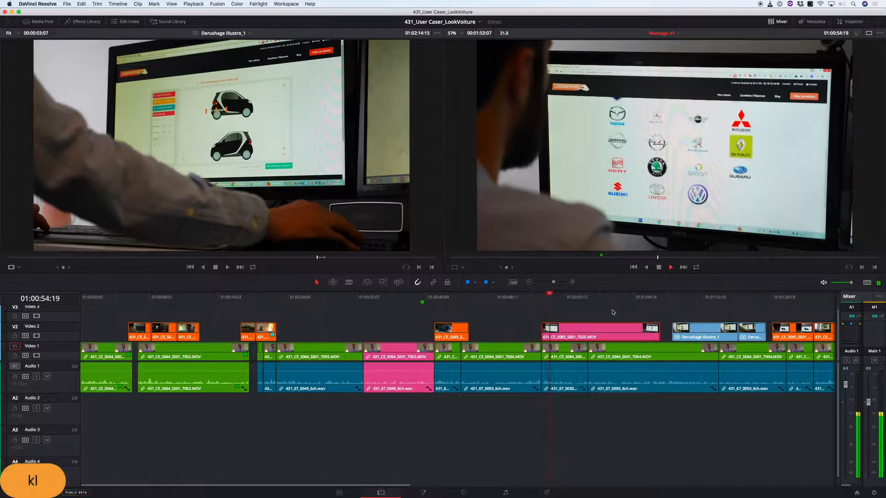
key(k)
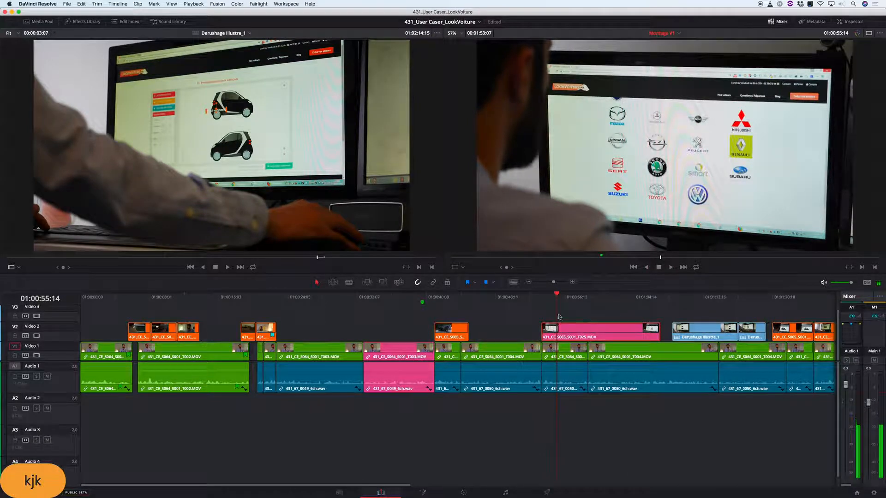
click(546, 297)
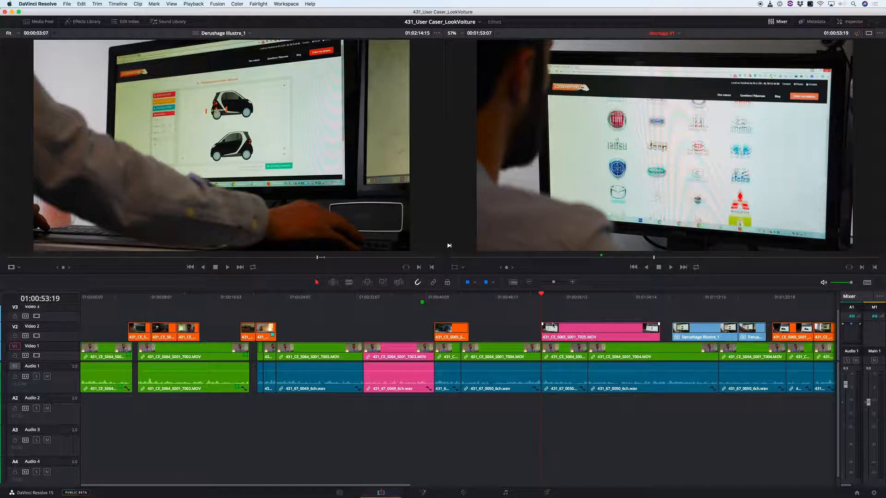
key(l)
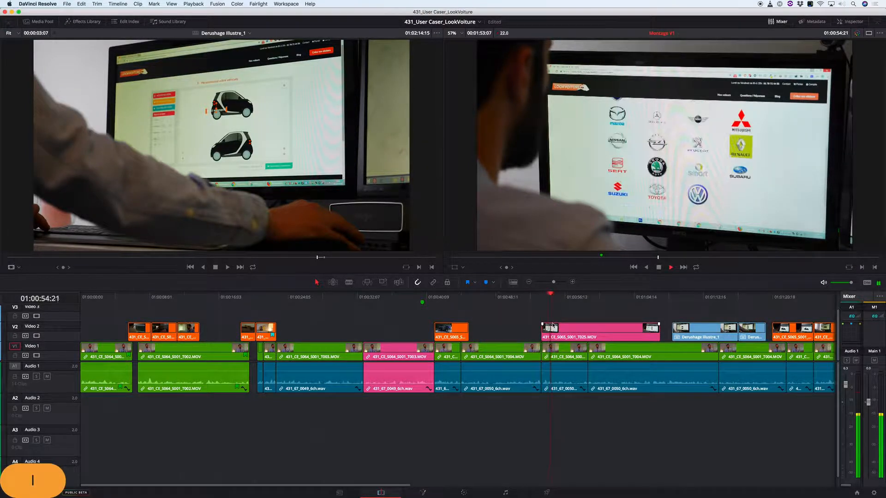
key(j)
key(k)
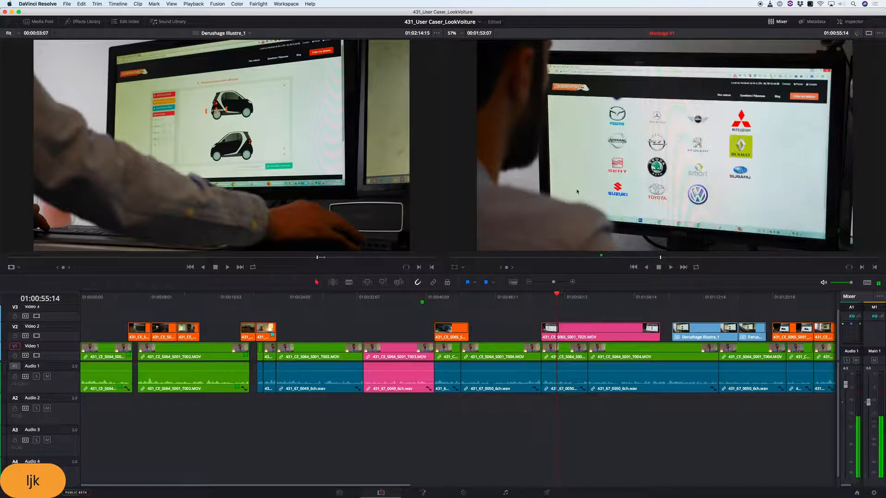
- Trim the T025 clip's opening again up to 01:00:54:12 and keep the clip starting at 01:00:53:19
click(543, 307)
key(i)
key(l)
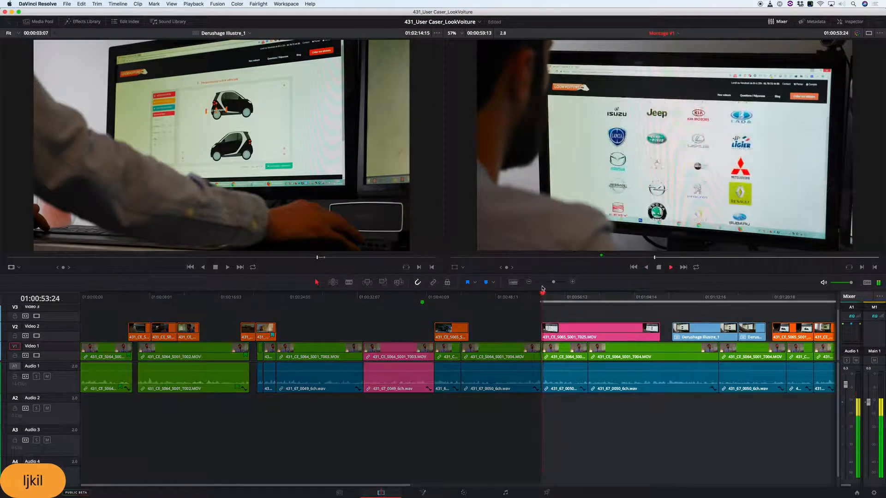
key(j)
key(k)
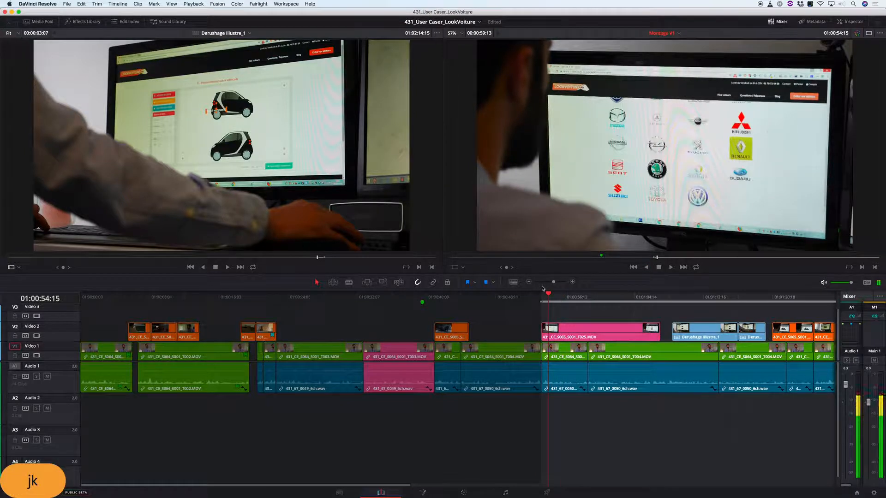
key(Left)
key(Left)
key(Left)
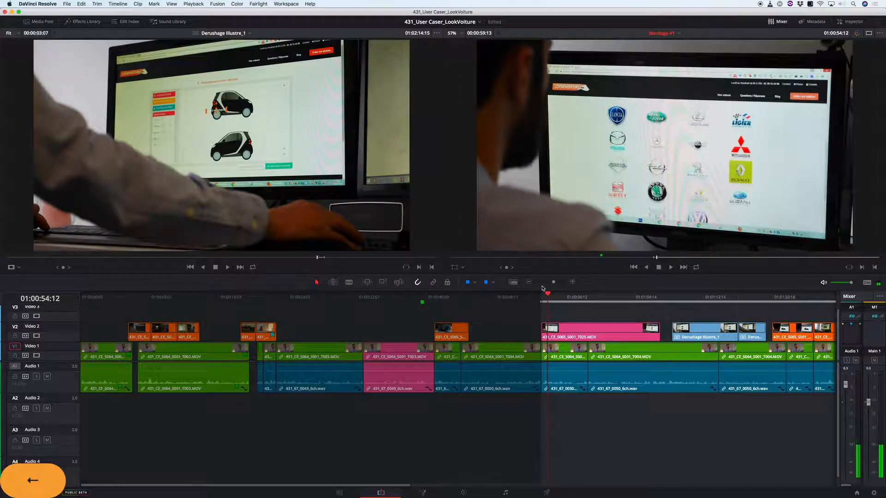
drag(542, 336, 564, 331)
- Play back the cut into the shortened T025 clip and its following seconds, with the timeline enlarged around it
click(523, 298)
key(l)
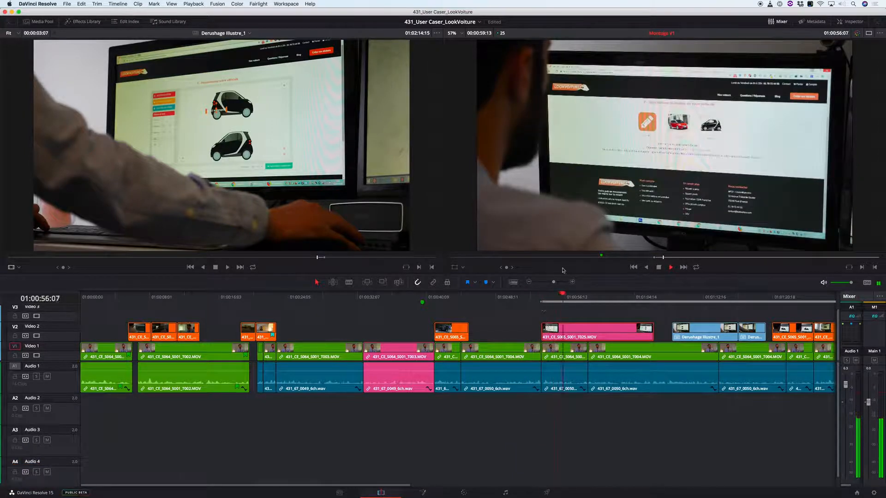
key(space)
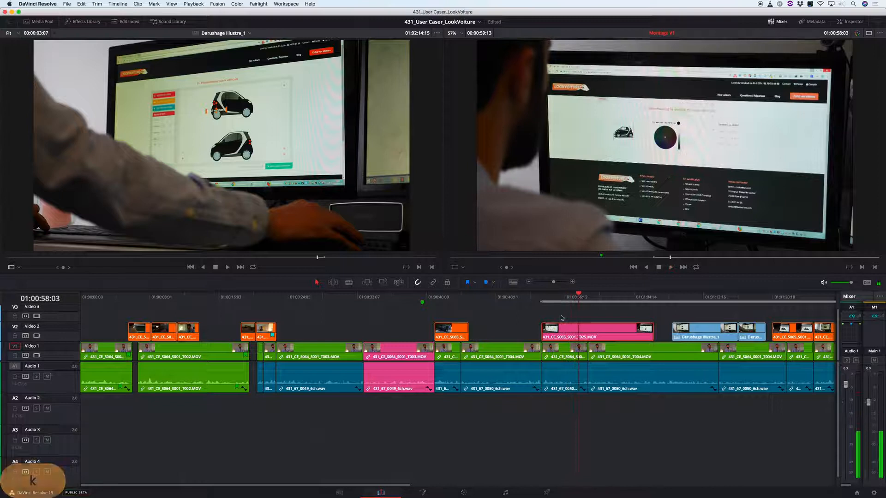
key(Up)
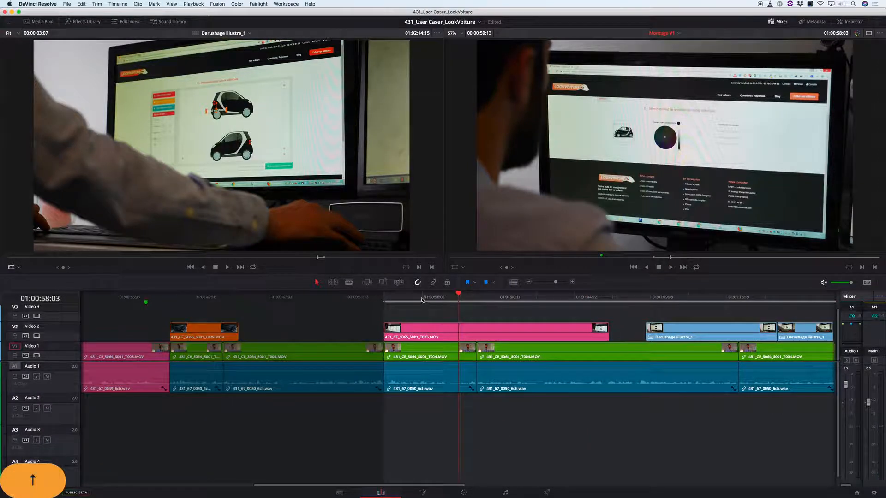
click(414, 299)
key(space)
- Mark the range from 01:00:56:03 to 01:00:57:00 across the T025 clip in Montage V1
key(l)
key(k)
key(i)
key(l)
key(j)
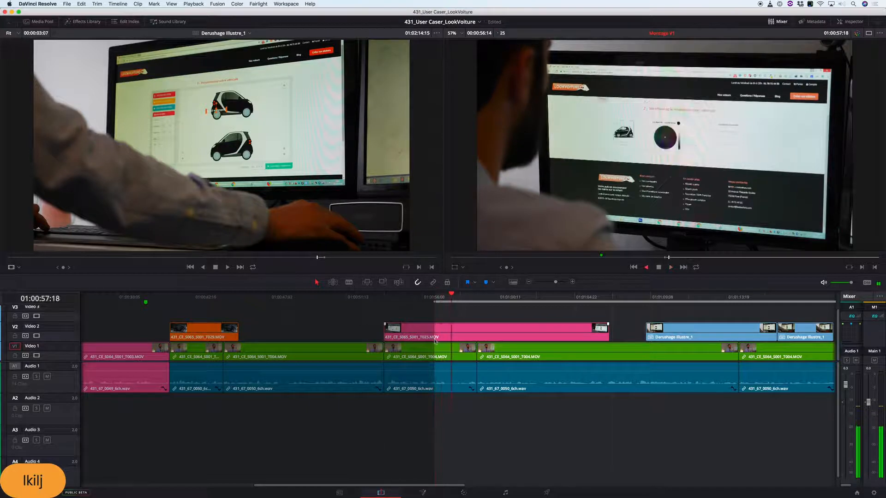
key(k)
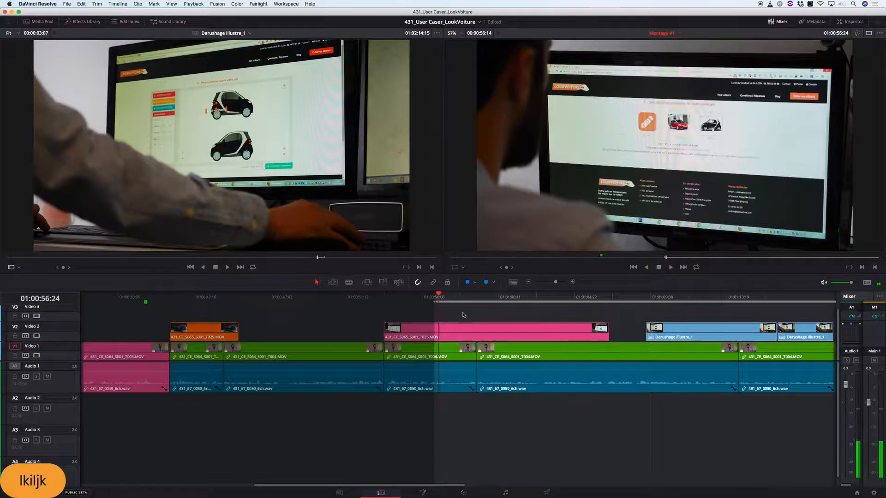
key(Right)
key(Right)
key(Right)
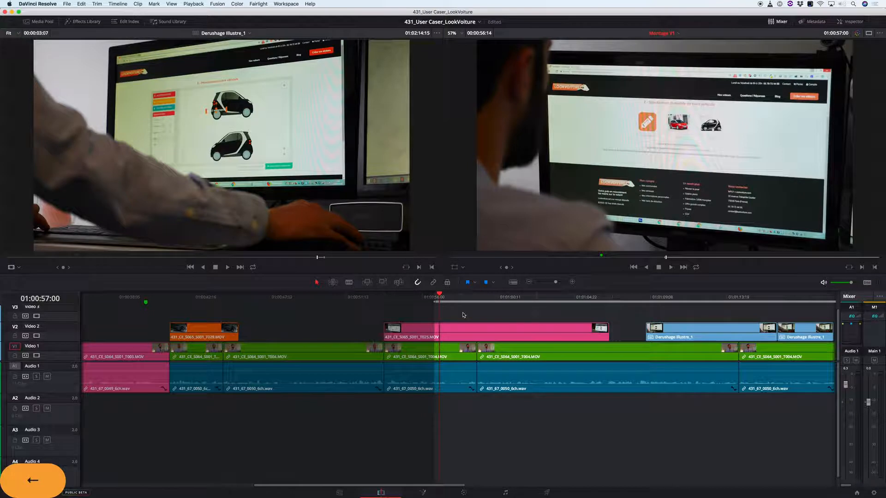
key(o)
key(a)
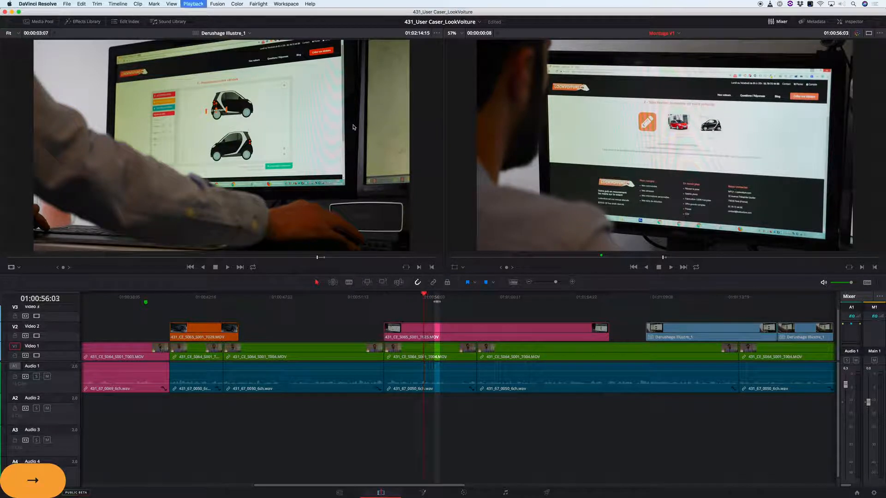
key(i)
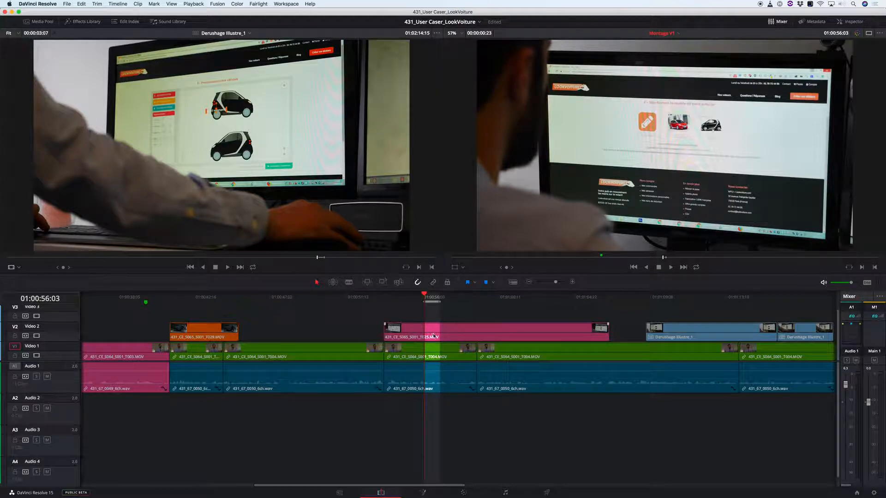
- Undo the ripple deletion of the marked range across all tracks and disable Auto Select on Video 1, Audio 1 and Audio 2
key(x)
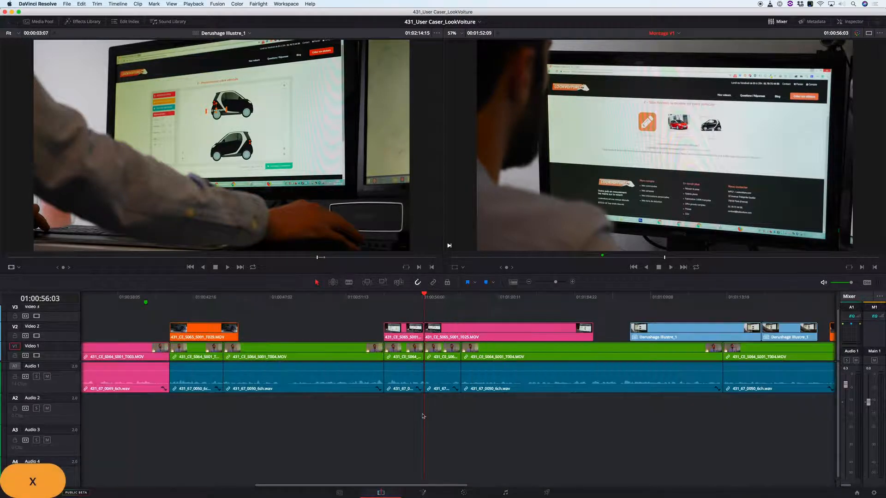
key(super+z)
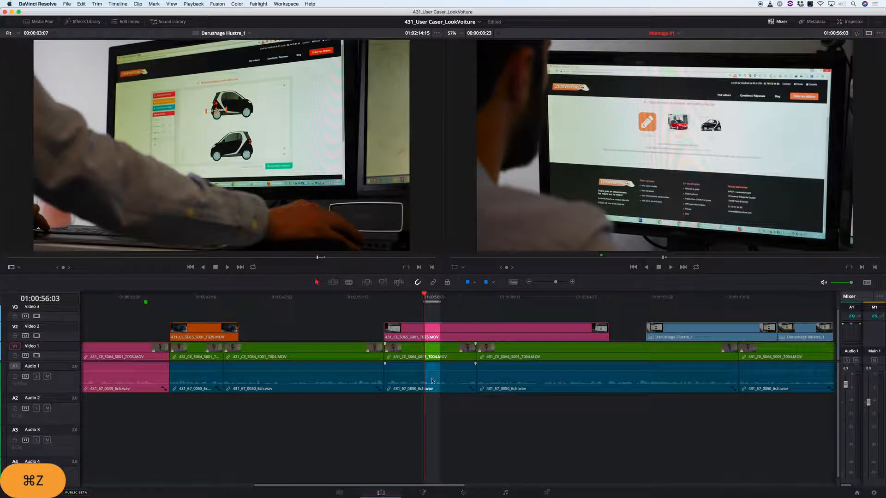
click(25, 377)
click(25, 409)
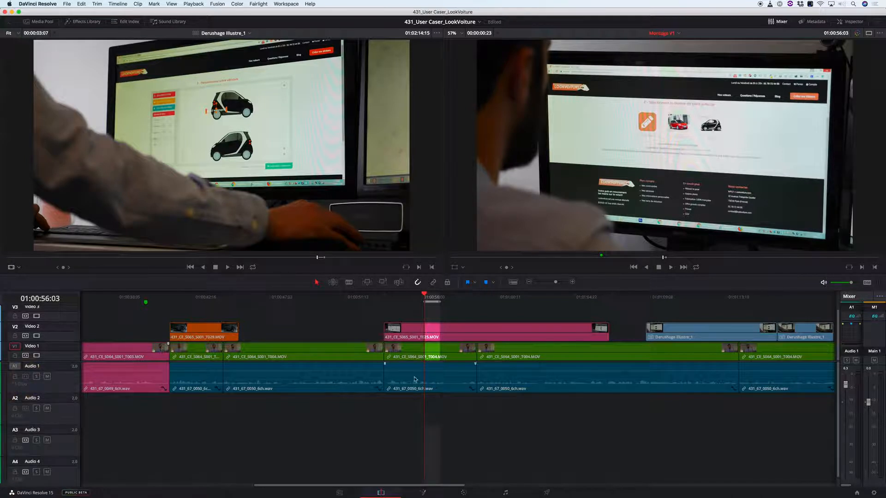
click(28, 356)
- Ripple delete the marked range of the T025 clip from Video 2 only, undoing and repeating the deletion to compare it
key(x)
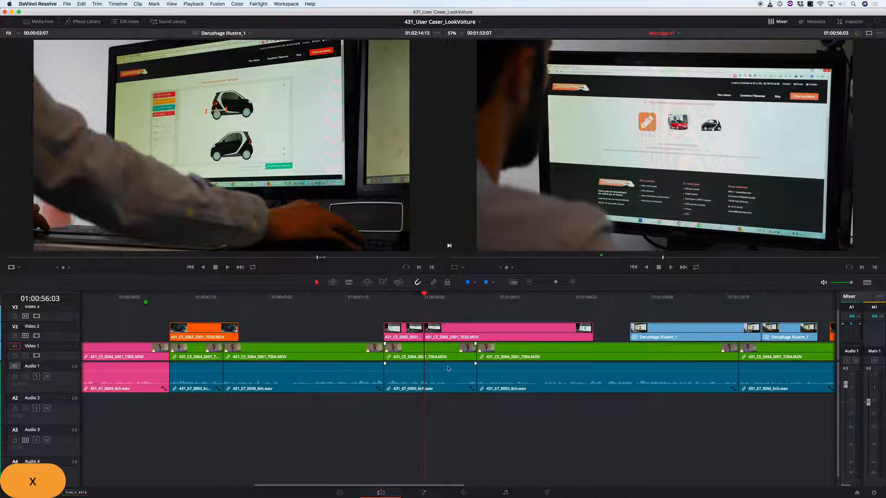
key(super+z)
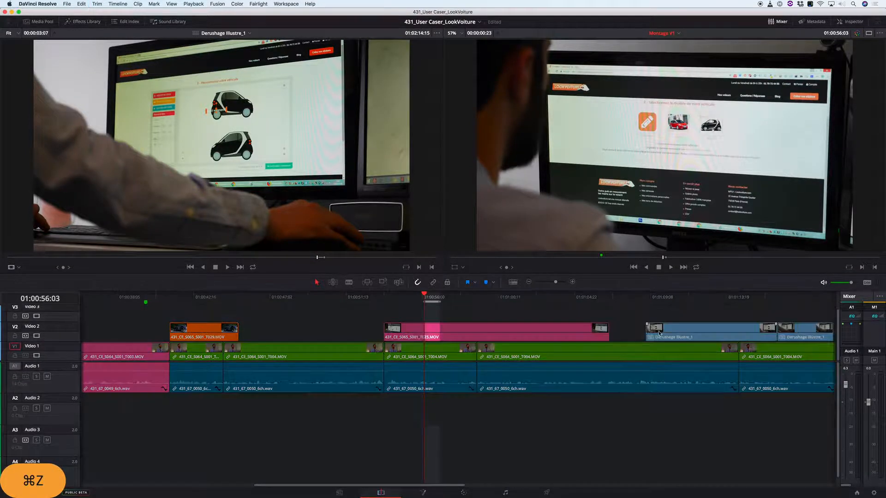
key(x)
key(super+z)
key(x)
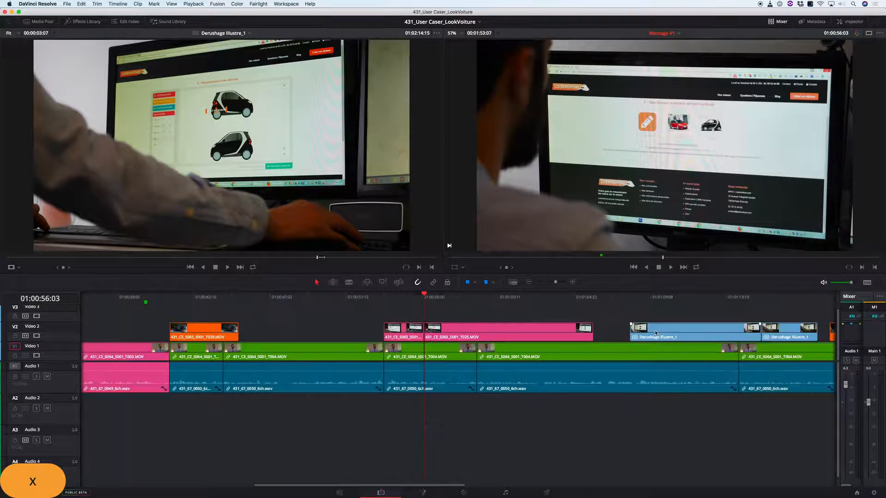
key(super+z)
key(x)
key(super+z)
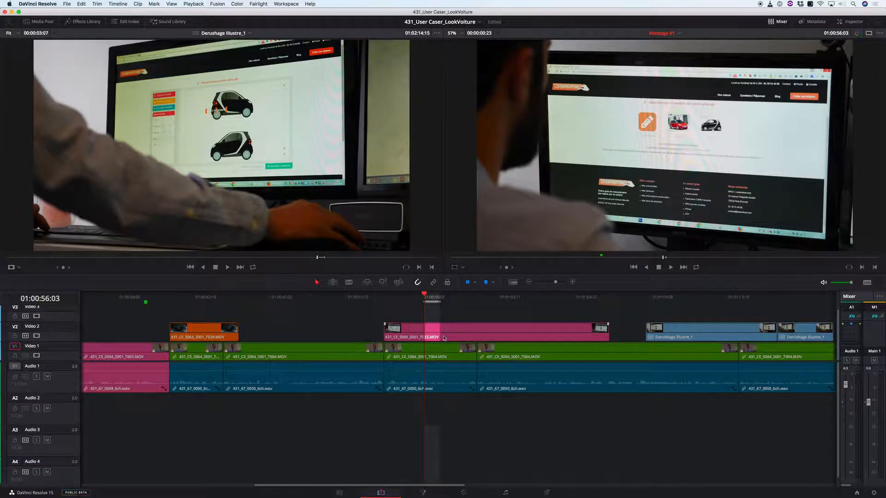
key(x)
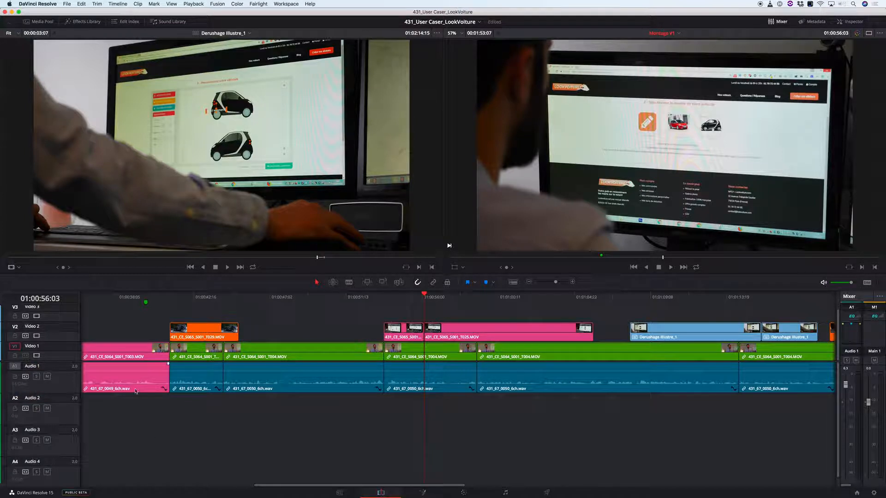
- Play back the new jump cut in the T025 shot and split the clip on Video 2 at 01:00:58:20
drag(408, 299, 400, 300)
key(l)
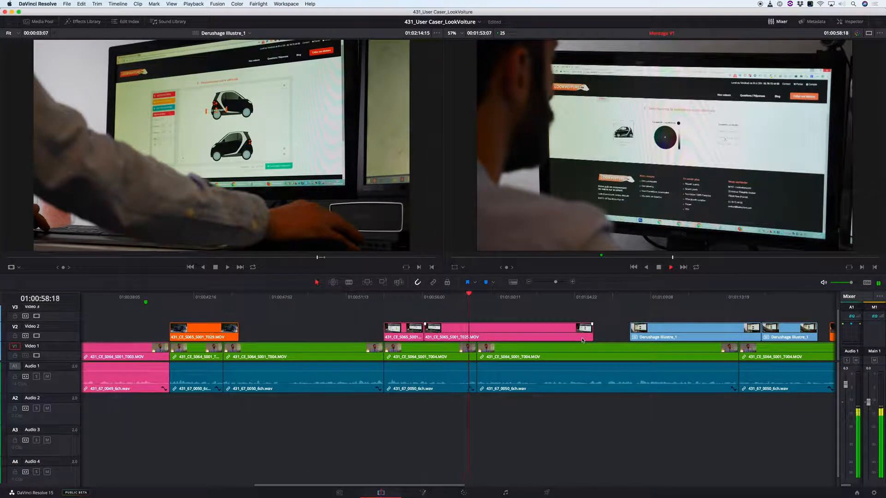
key(k)
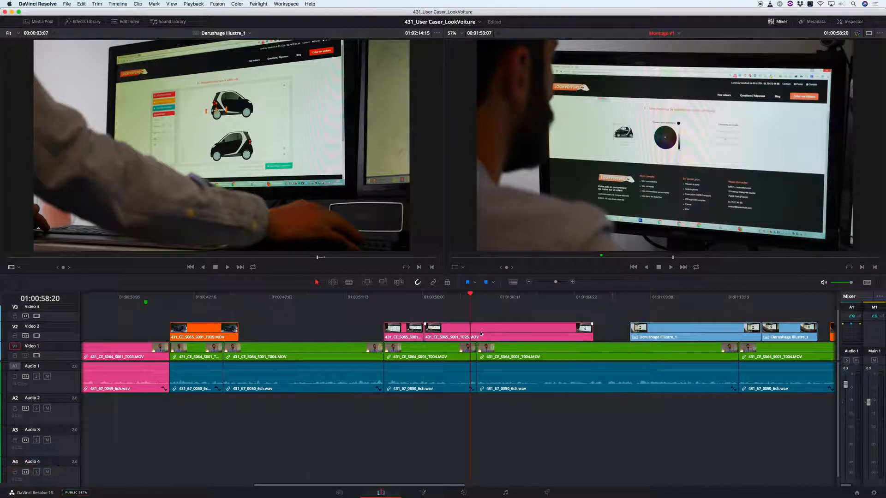
scroll(490, 314, up, 1)
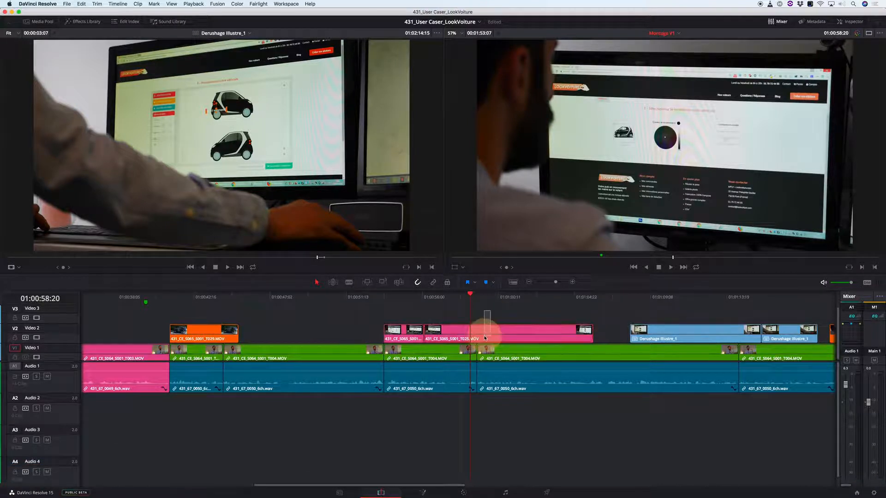
key(d)
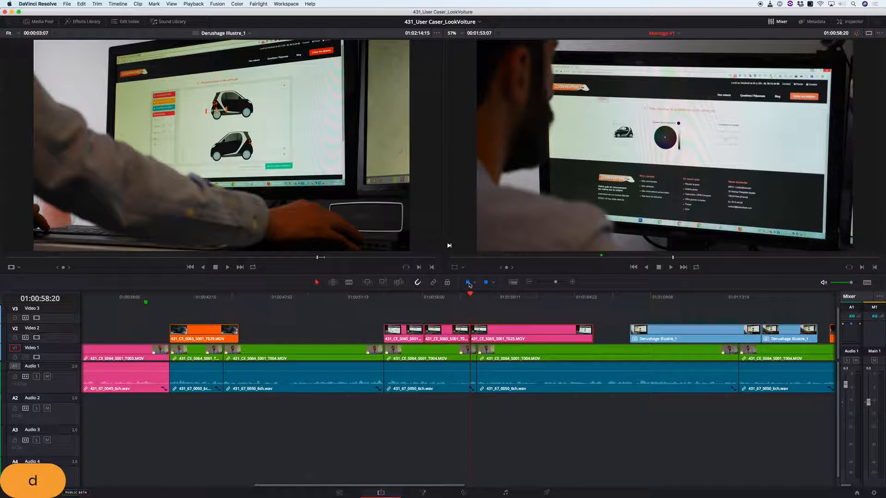
- Listen to the speech following the split and delete the T025 piece after 01:00:58:20 from Video 2
scroll(517, 320, up, 1)
key(l)
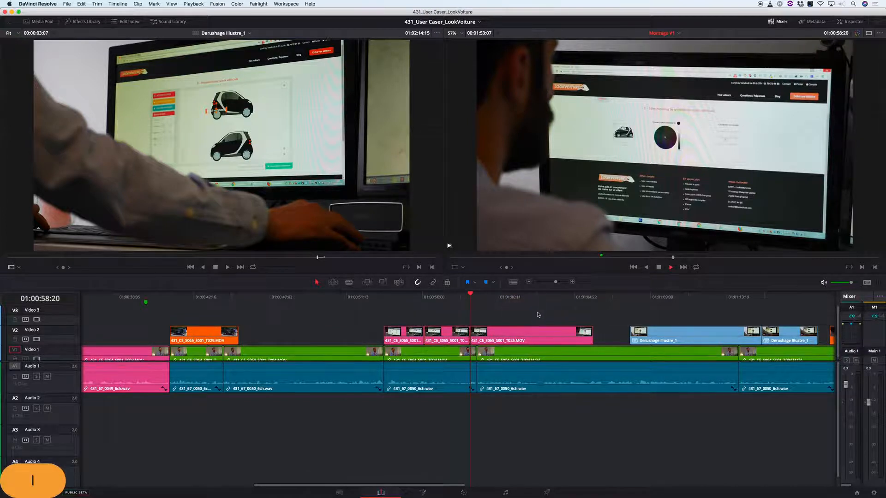
key(k)
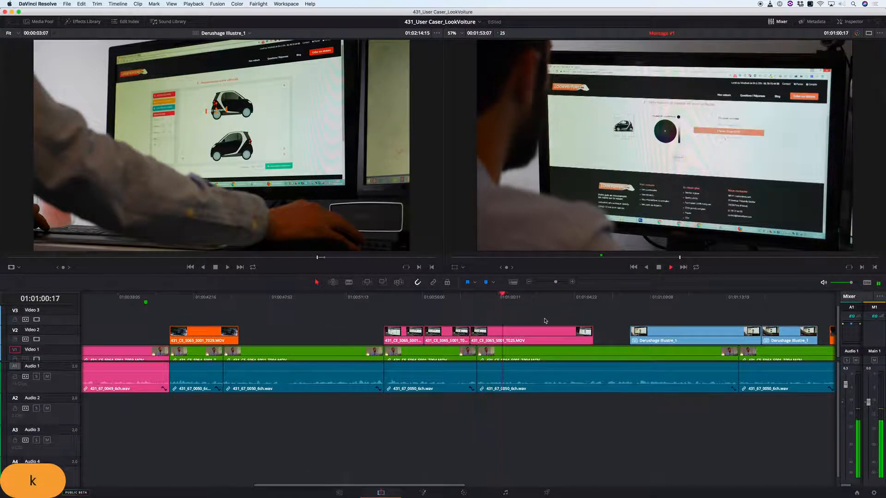
click(523, 296)
drag(531, 296, 555, 296)
key(BackSpace)
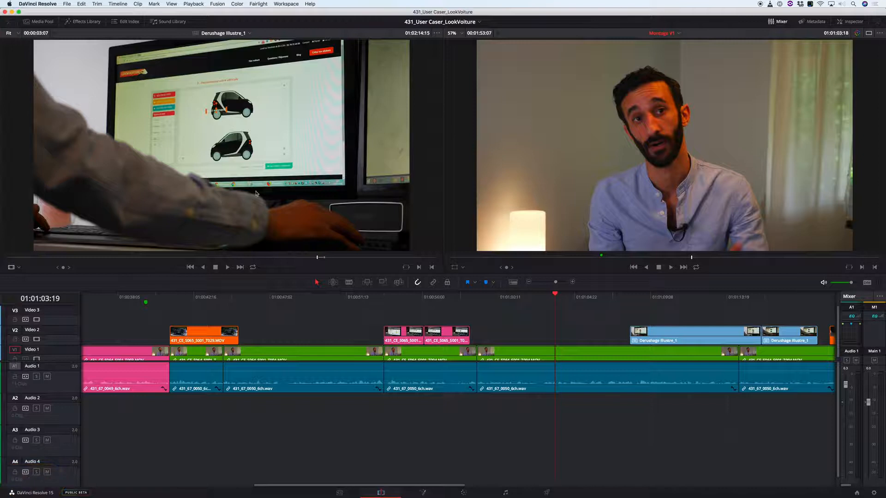
- Mark the whole side-profile shot at 01:00:38:20 in the Derushage Illustre_1 timeline as the source range
drag(328, 259, 121, 256)
key(apostrophe)
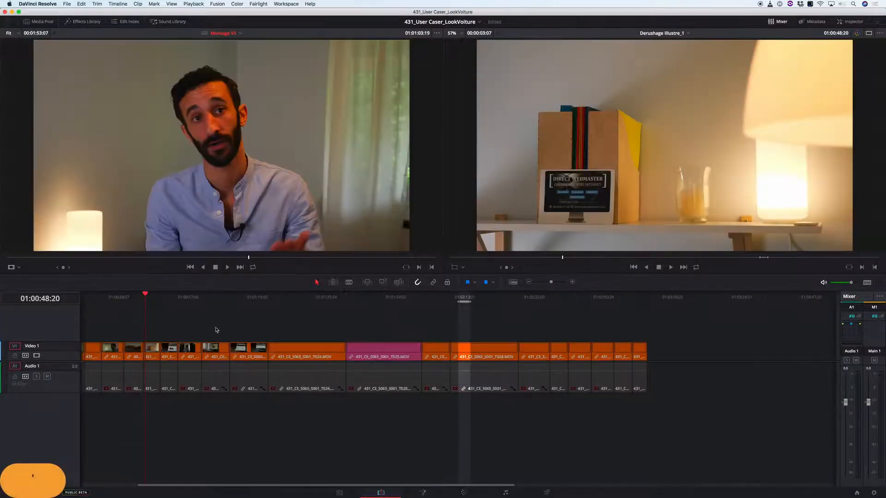
key(Up)
key(super+equal)
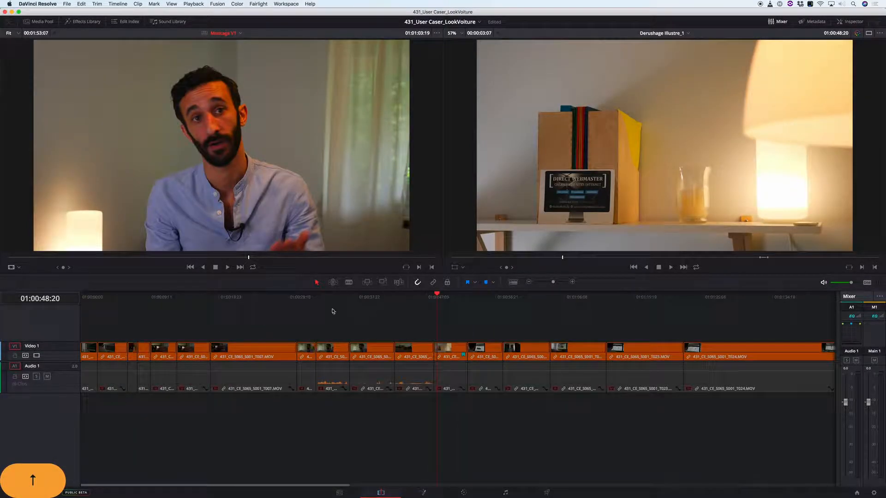
drag(300, 297, 364, 307)
key(t)
click(374, 352)
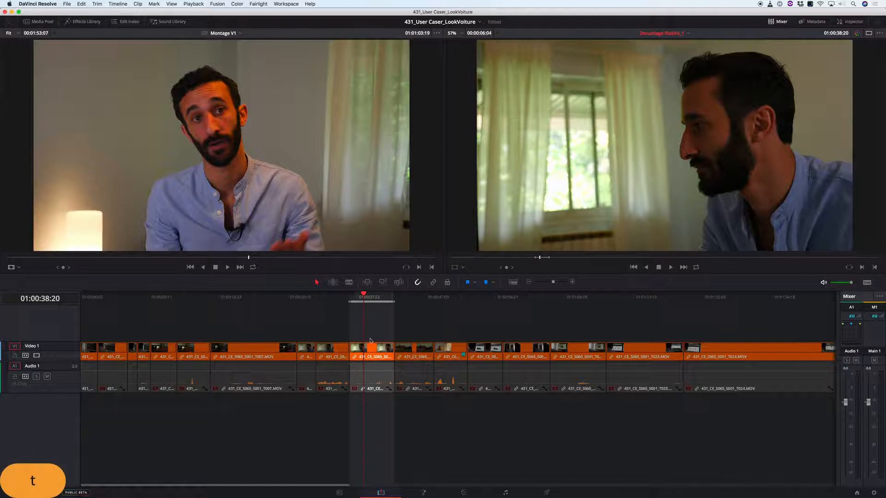
- Place the marked side-profile shot in Montage V1 and set it on Video 2 directly before the next Derushage Illustre_1 clip
key(ctrl+Page_Down)
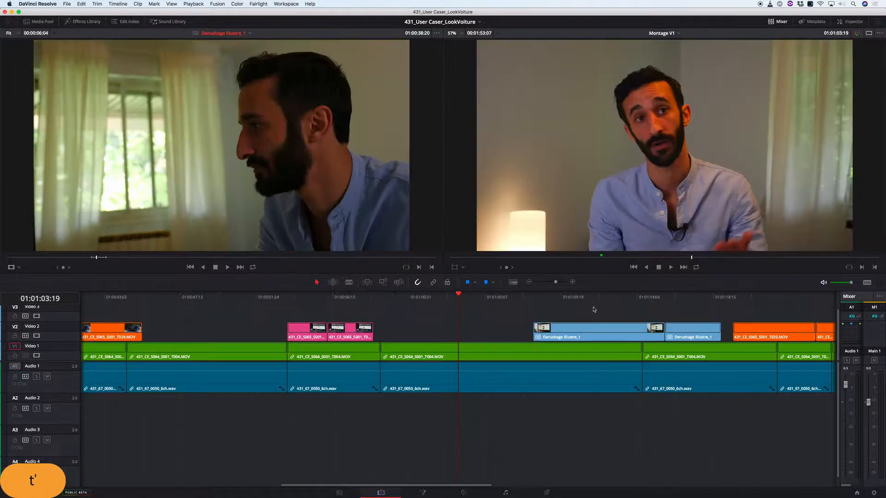
drag(502, 303, 461, 306)
key(c)
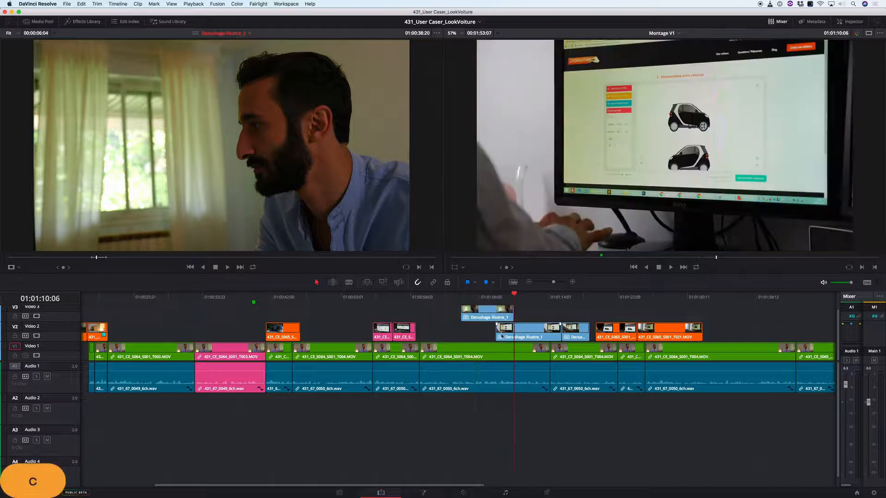
click(418, 296)
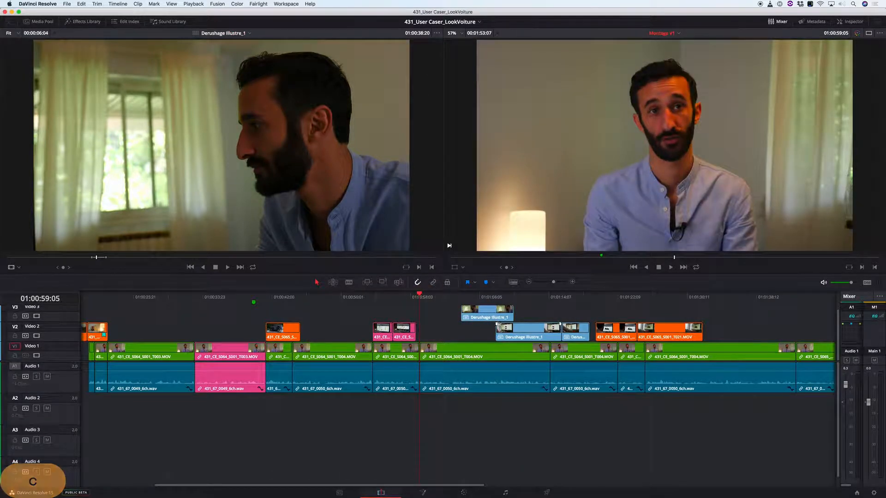
drag(497, 309, 481, 329)
- Move the side-profile shot and the illustration clips following it on Video 2 together by +05:06
drag(462, 311, 626, 335)
drag(690, 332, 690, 332)
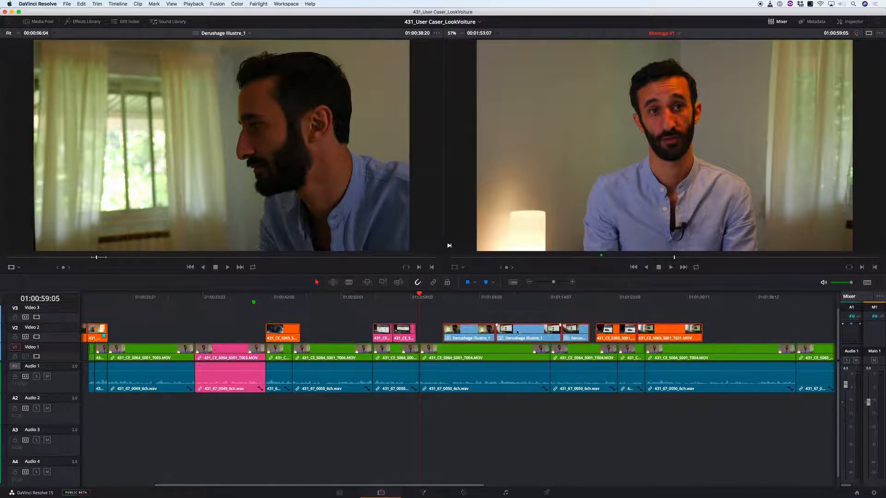
drag(473, 335, 514, 337)
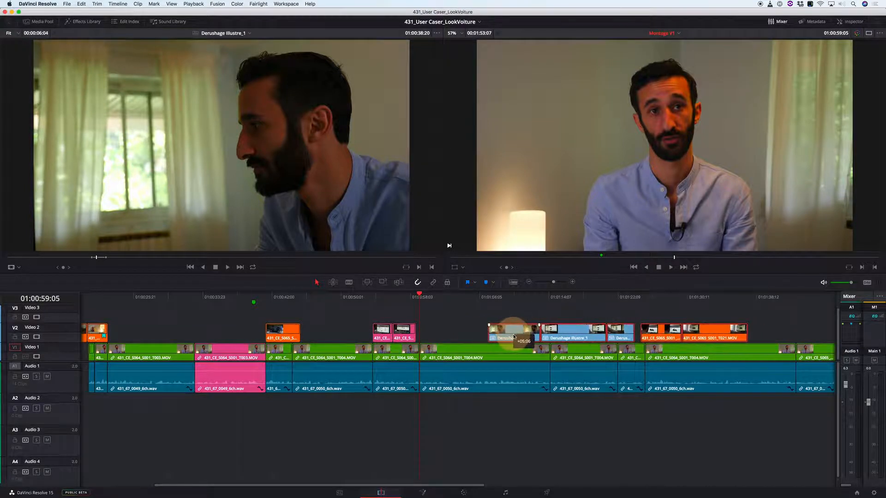
click(537, 436)
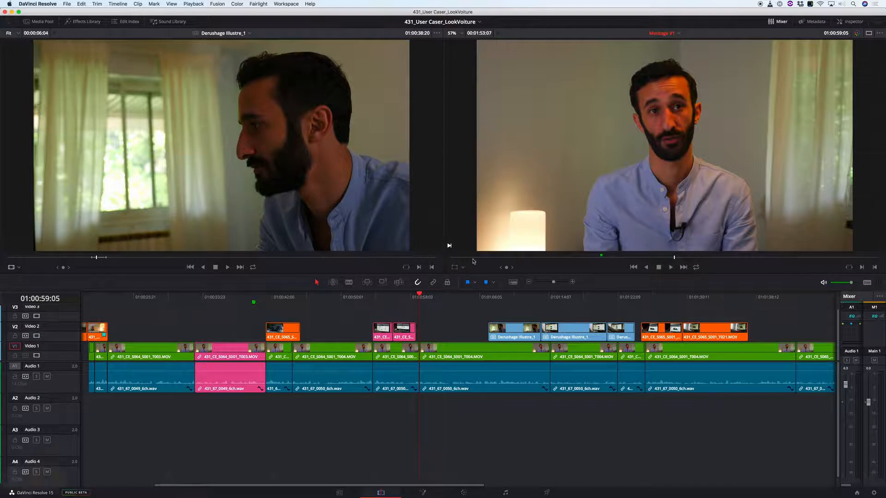
- Mark the whole desk shot at 01:01:01:08 in Derushage Illustre_1 and return to Montage V1 with it as the source
key(apostrophe)
drag(262, 300, 360, 305)
key(t)
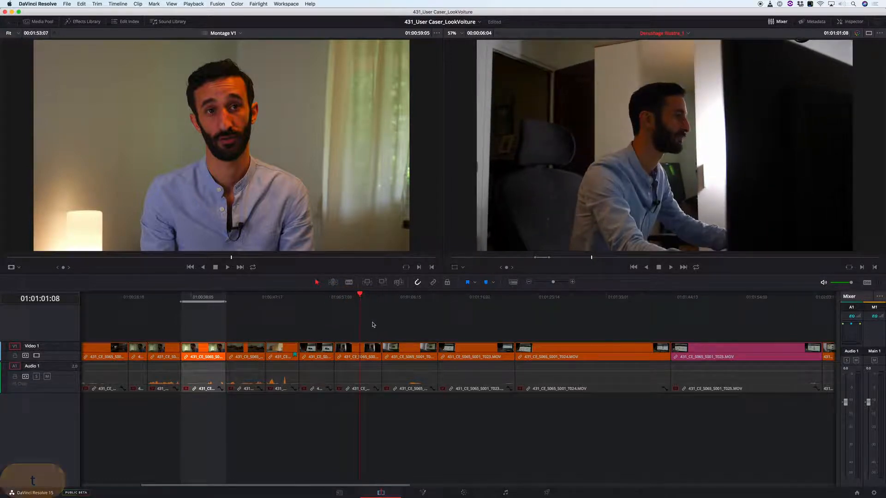
key(apostrophe)
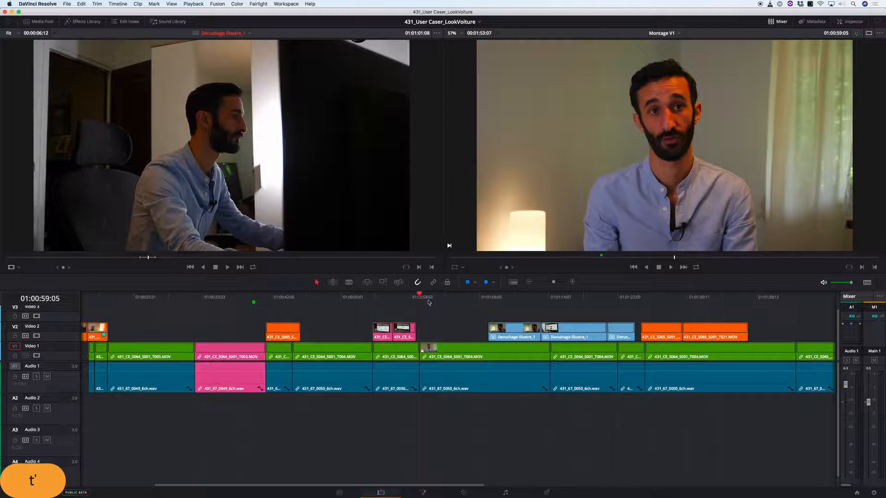
- Place the marked desk shot on Video 2 right after the T025 clip and convert the nested Derushage Illustre_1 clips into their source clips
key(q)
key(c)
drag(440, 314, 626, 332)
key(Escape)
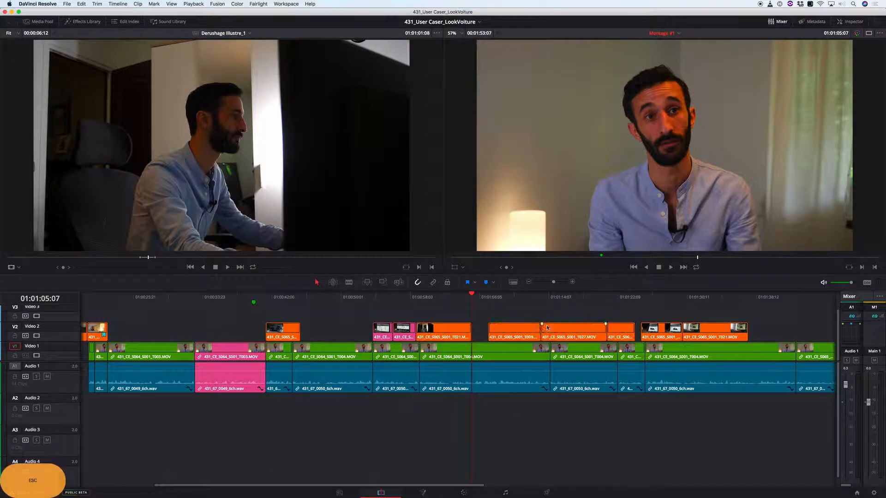
- Play back the added desk shot, trim about 2 seconds off its opening and move it against the T025 clip
click(404, 302)
key(space)
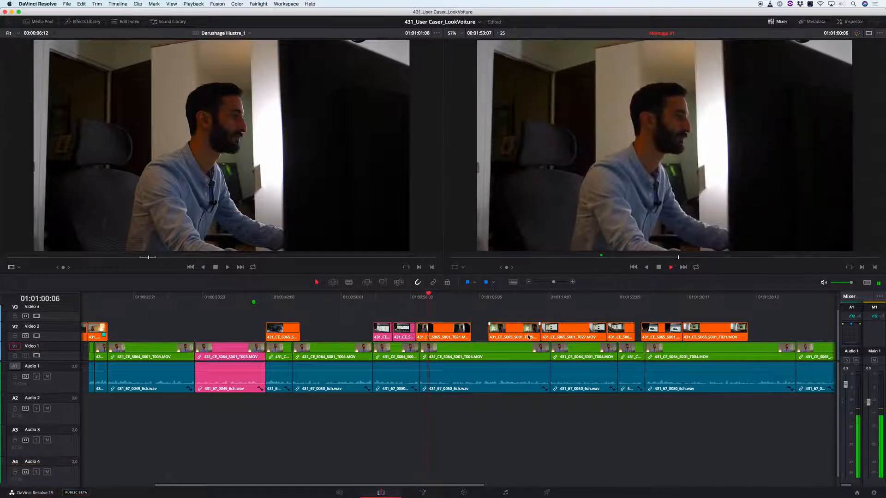
key(k)
drag(421, 331, 436, 337)
- Play back the transition from the T025 clip into the shortened desk shot to check its timing
click(403, 296)
key(k)
key(l)
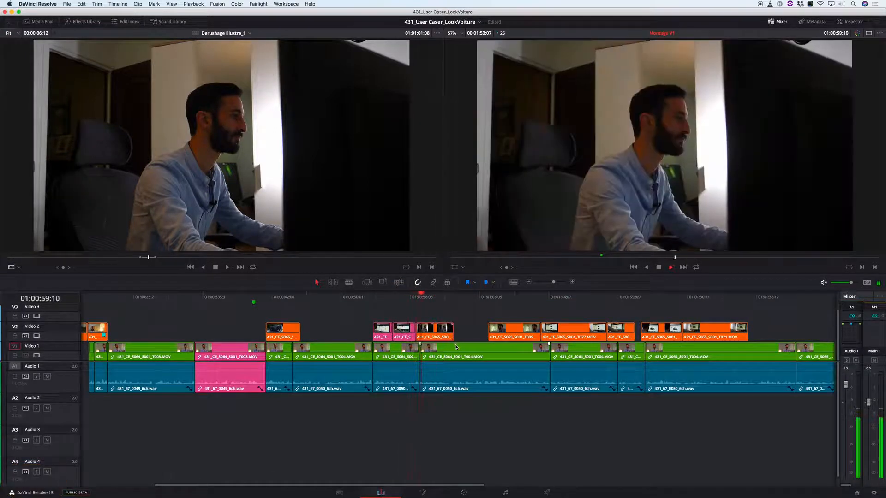
key(k)
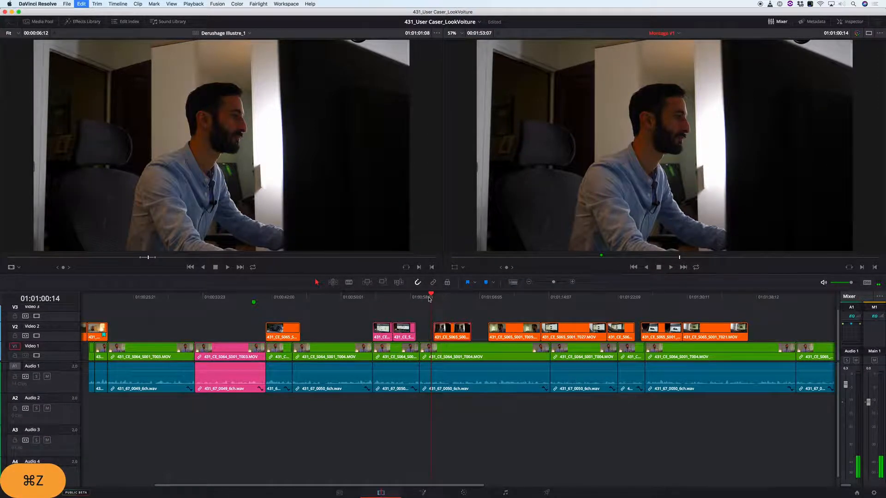
- Undo the previous trim of the desk shot, trim its opening again by a smaller amount and place it against the T025 clip
key(super+z)
click(429, 297)
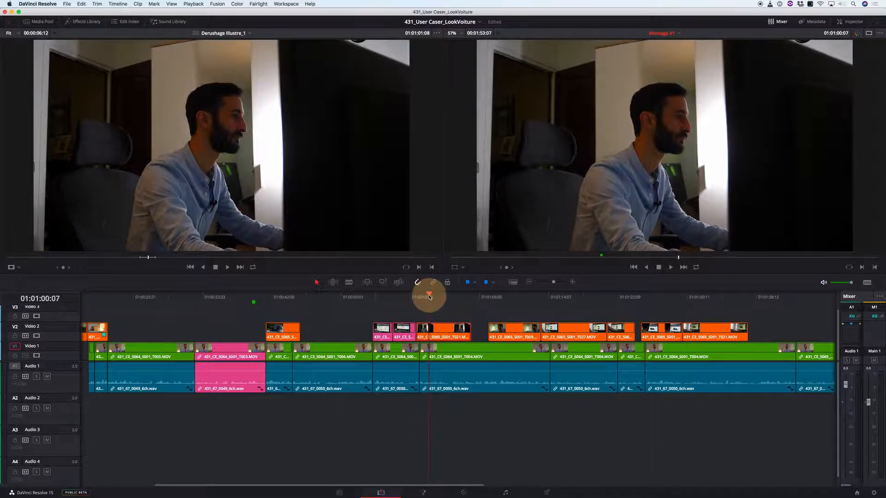
drag(418, 330, 436, 336)
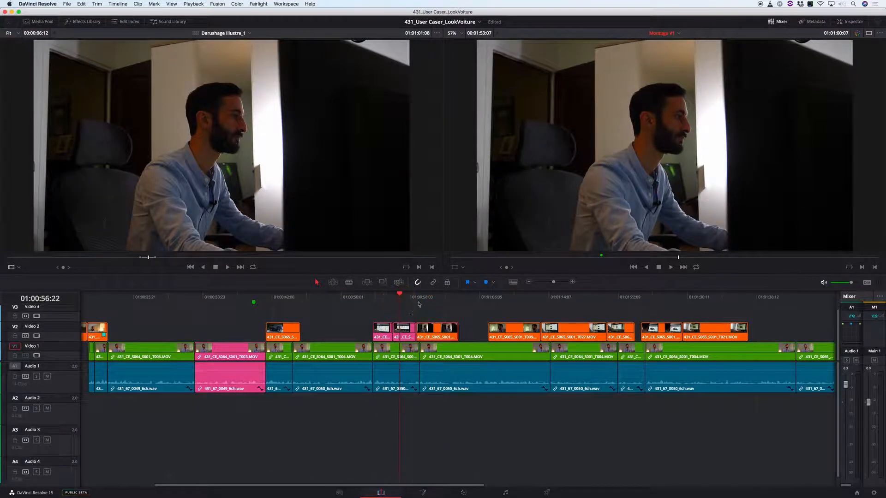
- Play back the passage from the T025 clip through the retrimmed desk shot to check its timing against the speech
key(l)
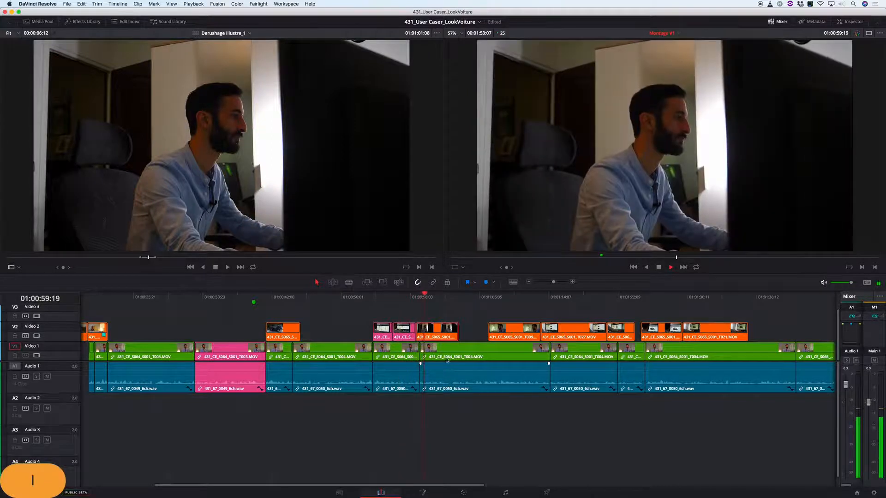
click(395, 300)
key(l)
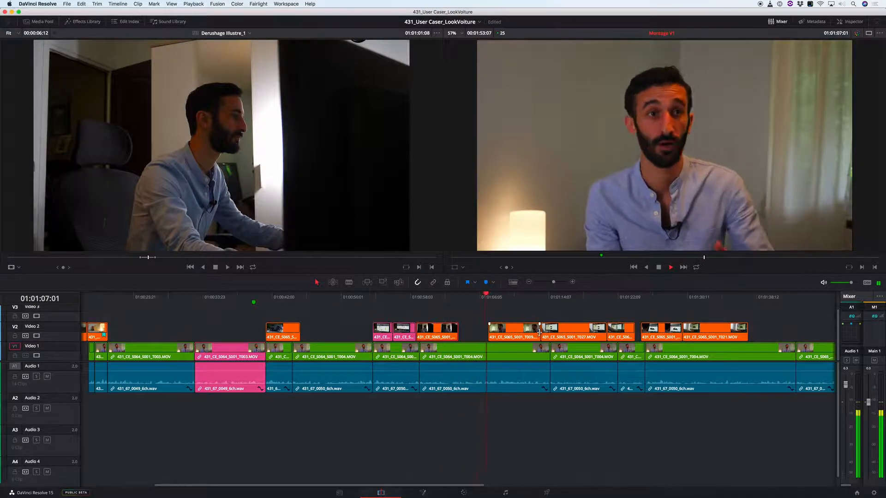
key(k)
- Move the T027 clip directly after the desk shot on Video 2, ahead of the T009 clip, and play it back
click(547, 299)
mouse_move(565, 338)
mouse_down()
mouse_move(512, 319)
mouse_move(484, 322)
mouse_move(551, 332)
mouse_up()
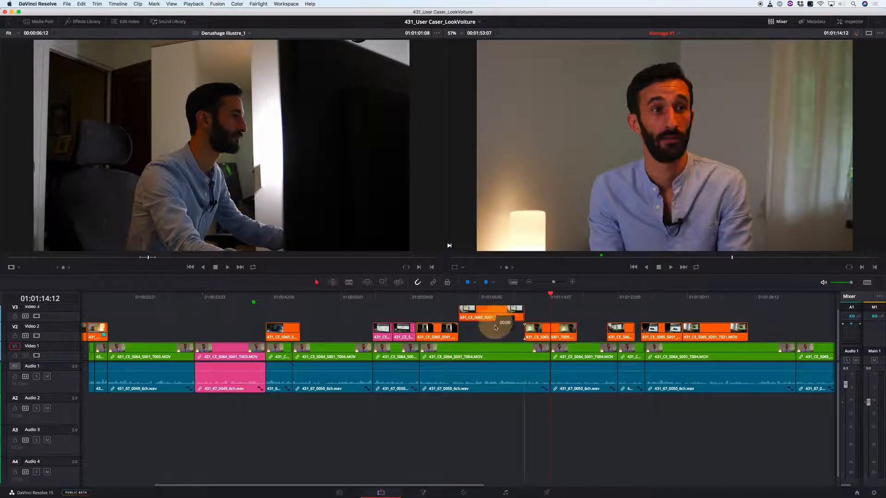
drag(495, 327, 499, 335)
key(k)
key(l)
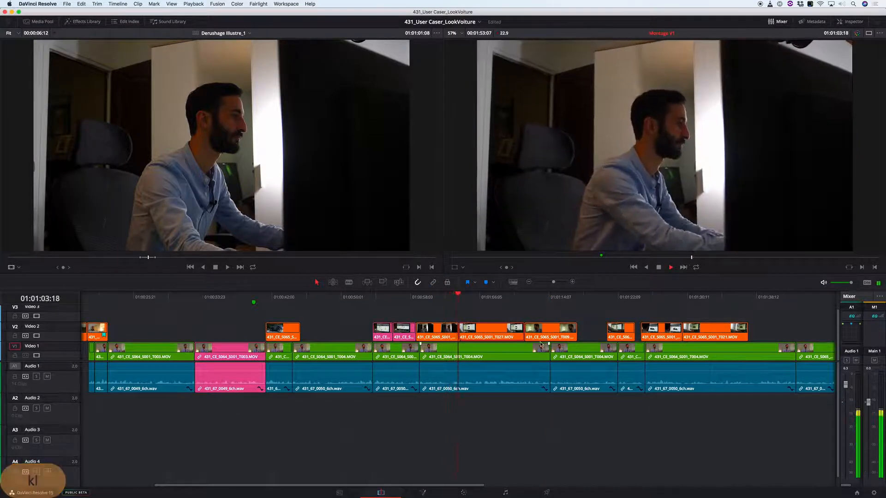
- Trim the opening of the T027 clip to 01:01:04:21, move the clip back against the desk shot and play it
key(k)
key(j)
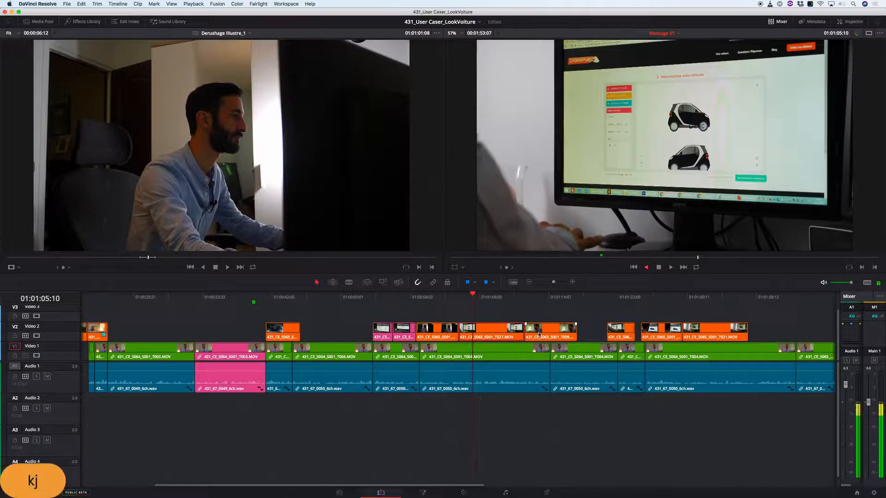
key(k)
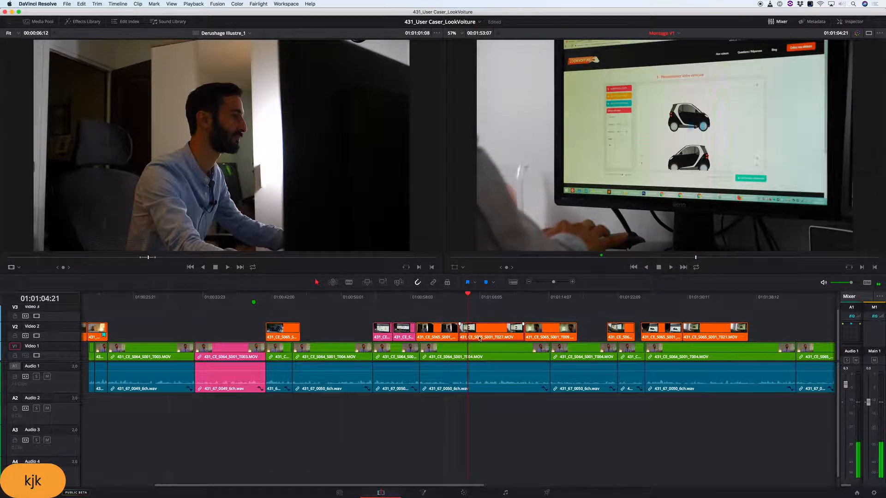
drag(463, 330, 480, 335)
key(k)
key(l)
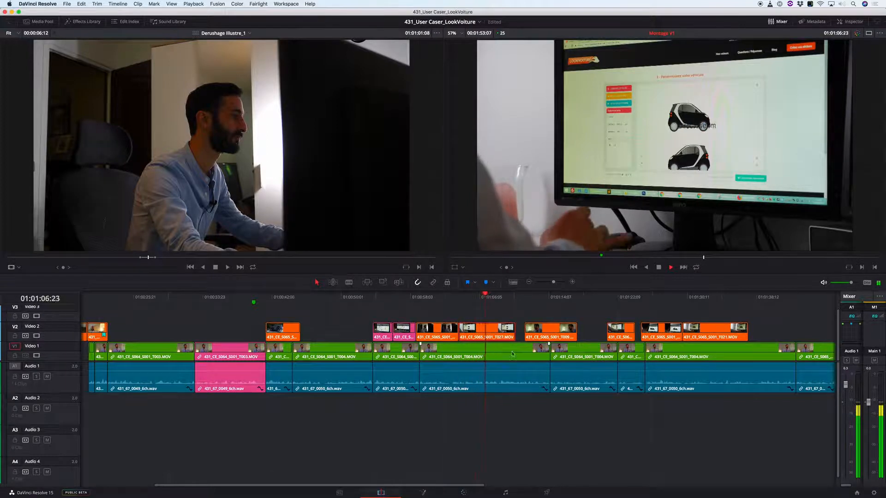
- Play back the trimmed T027 clip to find where the next shot should start
key(k)
key(j)
key(k)
key(l)
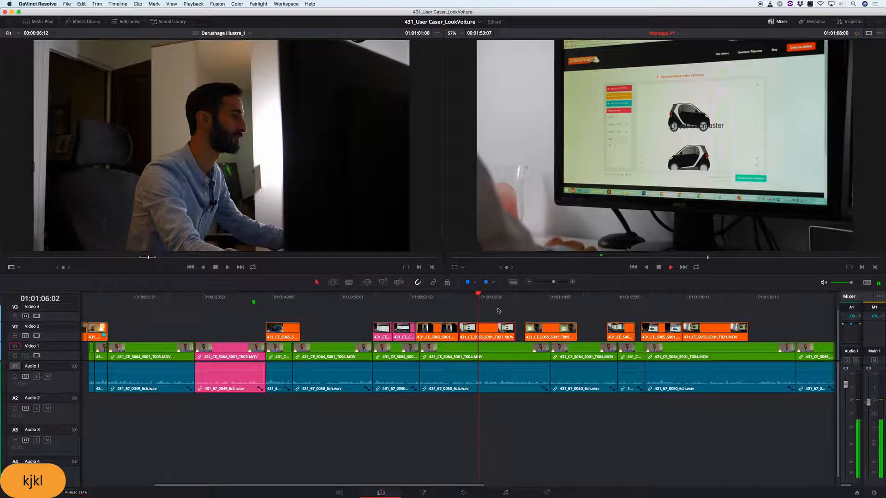
key(k)
- Move the T009 clip over the end of the T027 clip so that it ends at the interview cut at 01:01:14:12
drag(555, 332, 576, 334)
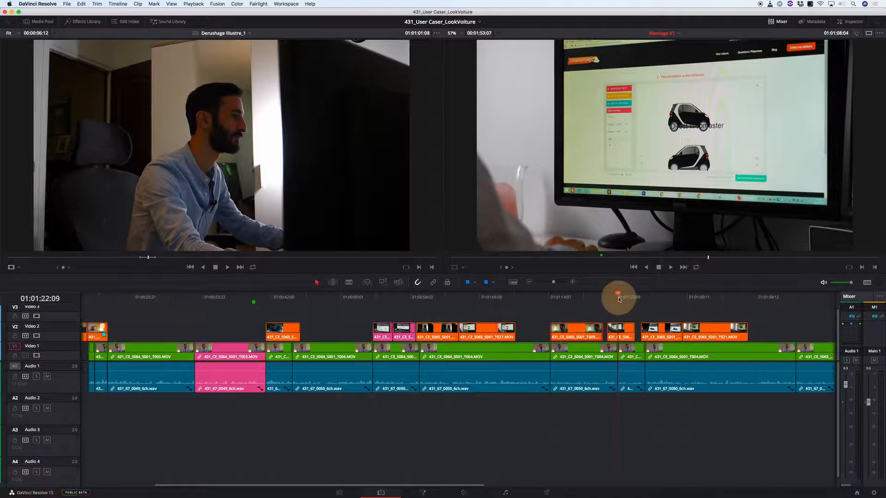
drag(614, 302, 577, 303)
click(484, 302)
key(k)
key(l)
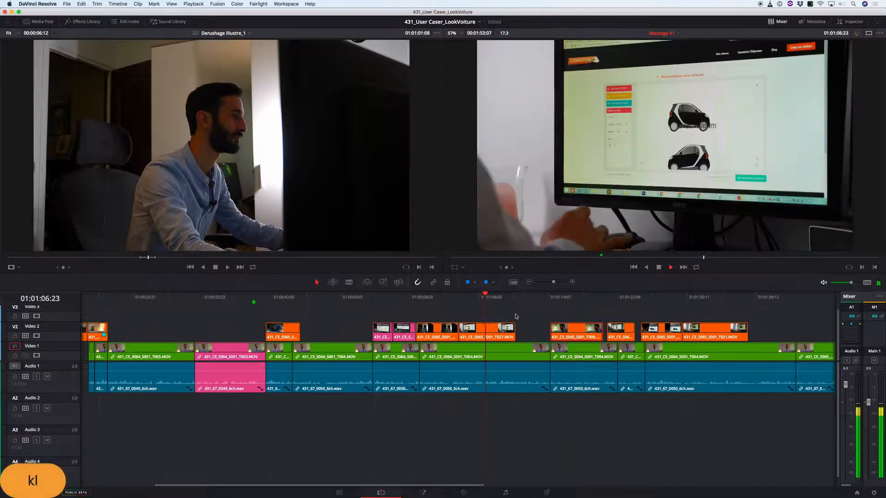
key(k)
drag(579, 333, 528, 338)
- Play back the repositioned T009 clip, checking its start after T027 and its end at the interview cut
key(l)
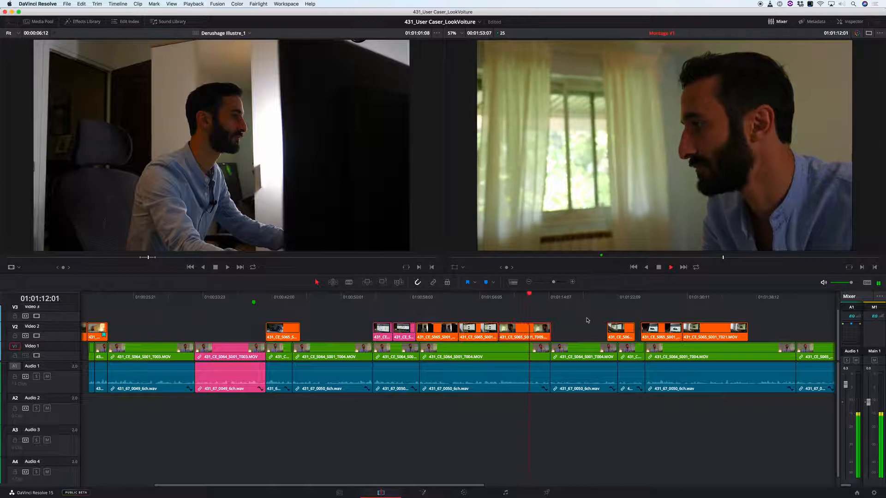
key(k)
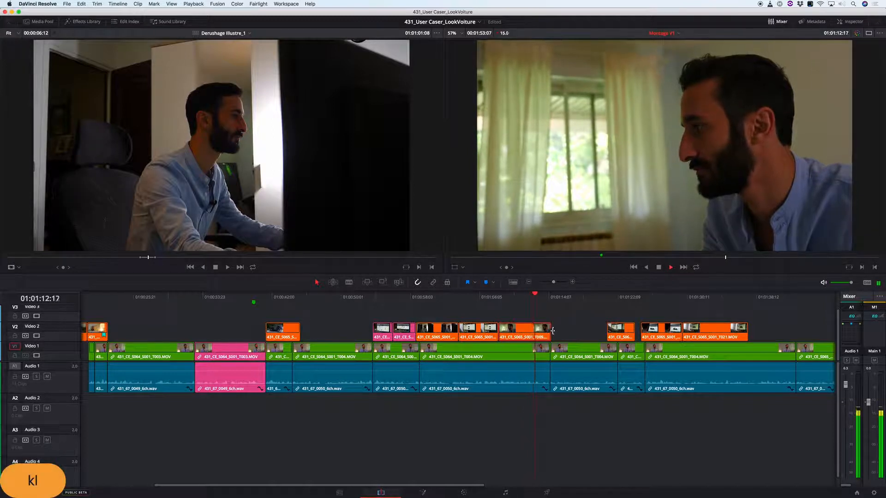
key(k)
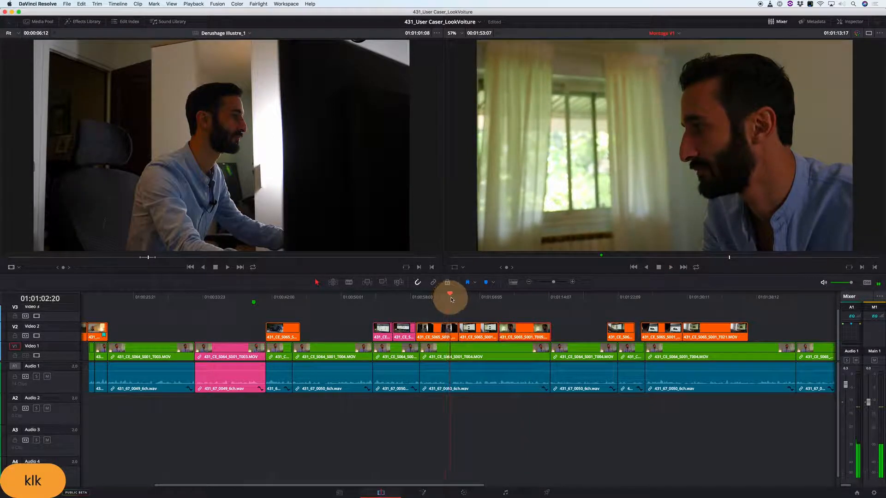
drag(455, 300, 532, 300)
key(l)
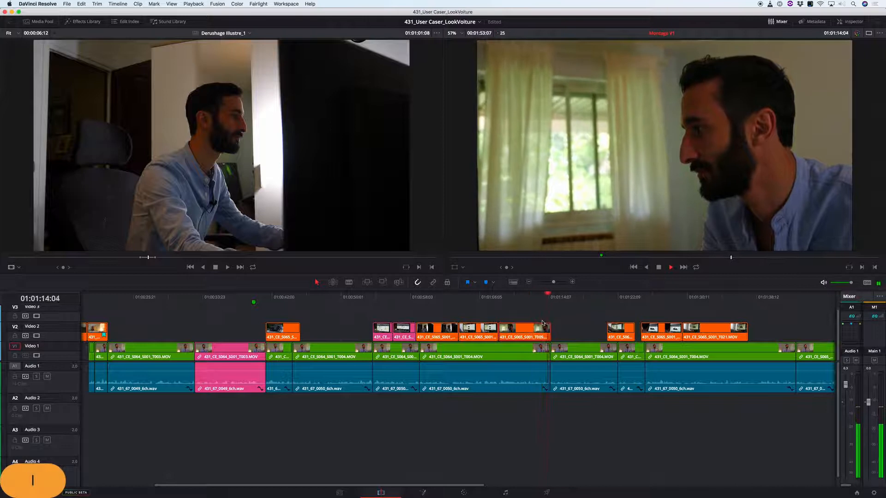
key(k)
drag(530, 298, 496, 296)
key(l)
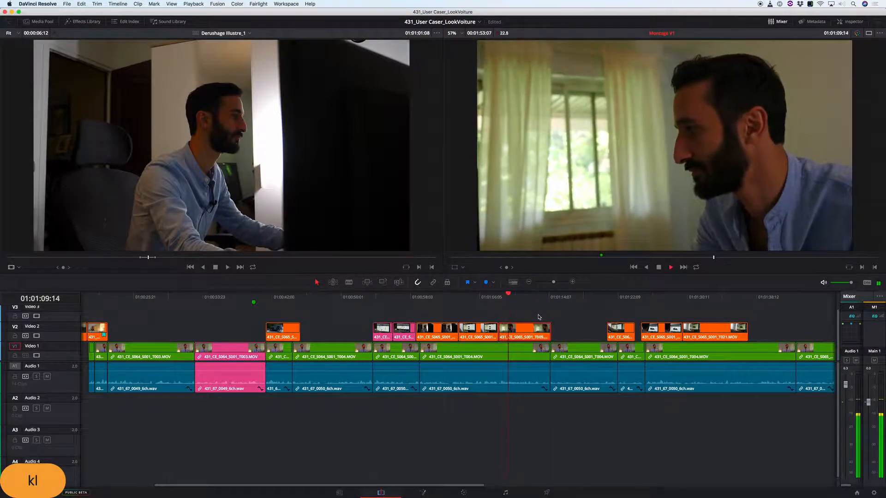
key(k)
click(497, 301)
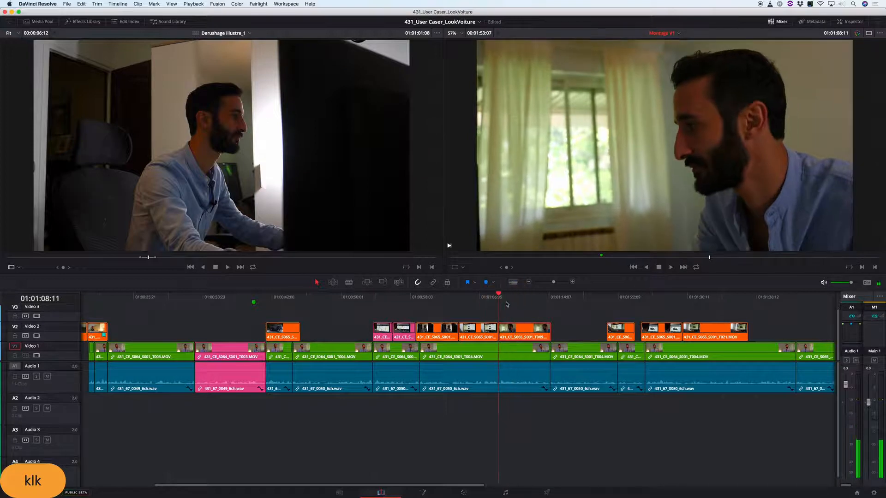
- Play back the illustrated passage from the first T025 clip at 01:00:53:19 into the T009 clip
click(373, 295)
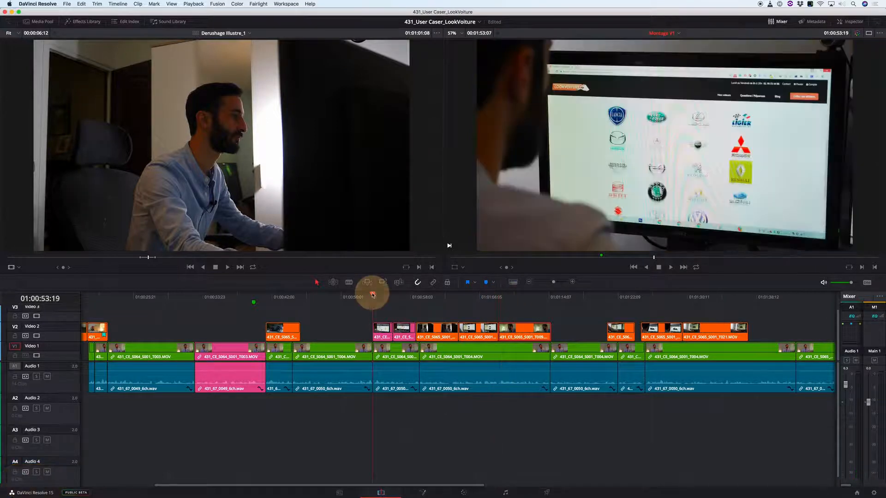
key(l)
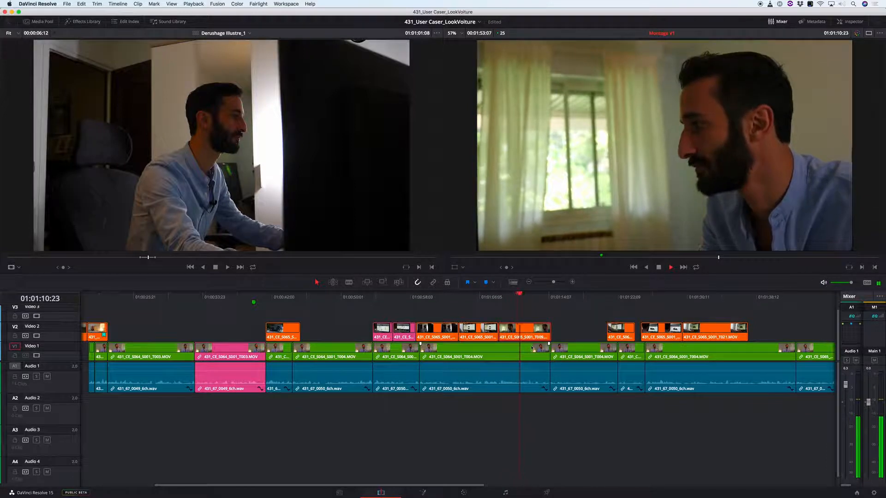
key(k)
- Trim the opening of the T009 clip to 01:01:09:19 and move the clip back against the T027 clip
click(563, 315)
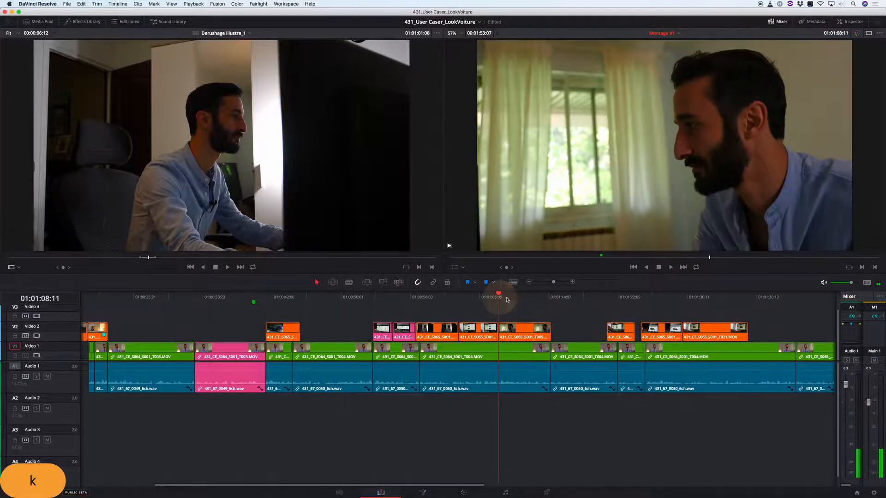
key(i)
key(l)
key(k)
key(j)
key(k)
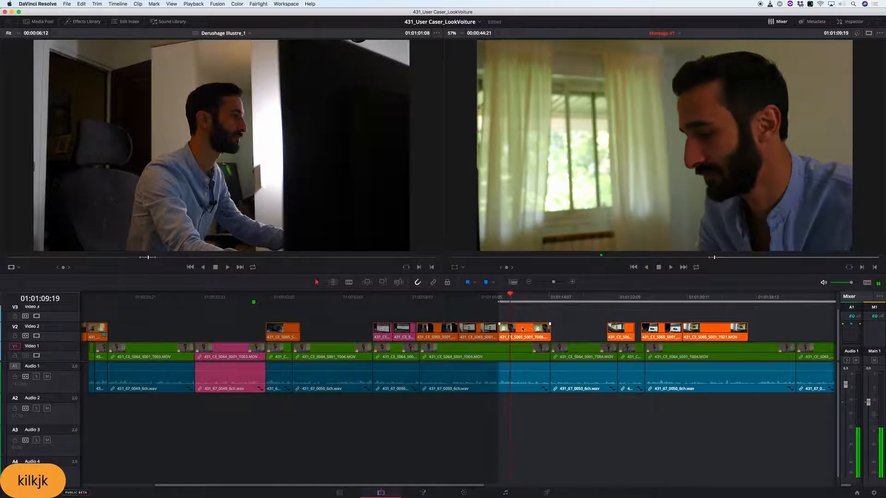
drag(501, 330, 518, 331)
- Play back the transition from the T027 clip into the trimmed T009 clip and on to the interview cut
click(484, 299)
key(k)
key(l)
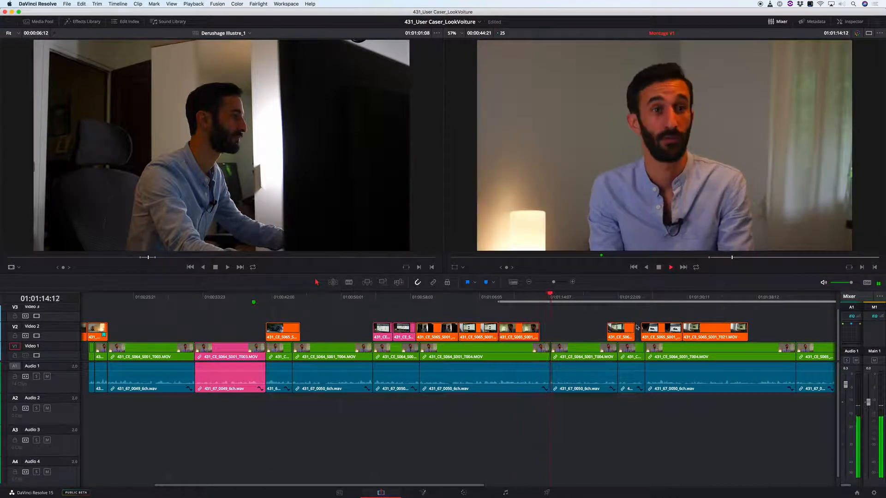
key(k)
- Move the T028 clip over the end of the T009 clip so that it ends at the interview cut at 01:01:14:12
click(606, 301)
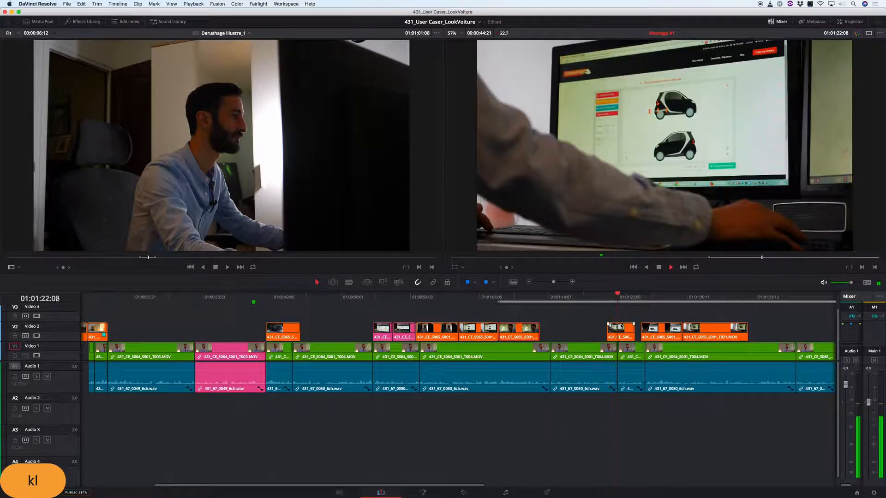
key(k)
drag(621, 326, 543, 327)
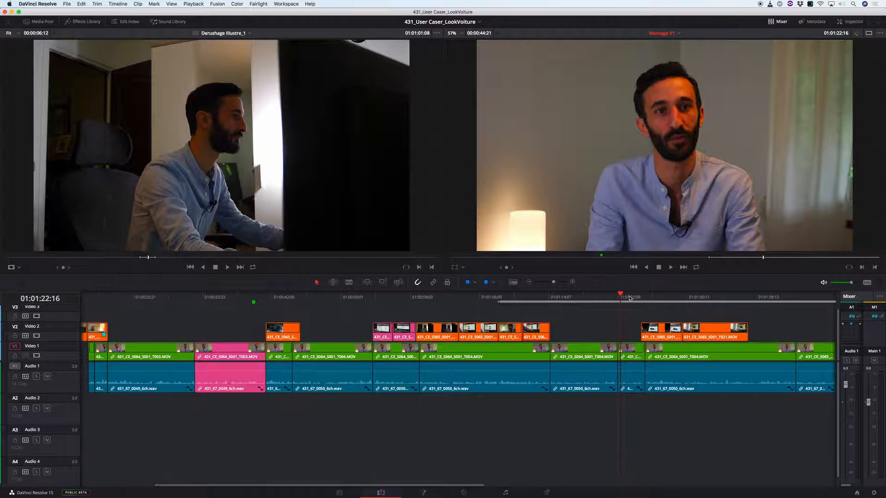
- Move the car customisation screen shot earlier on Video 2 to start at the interview cut near 01:01:22:09
click(663, 317)
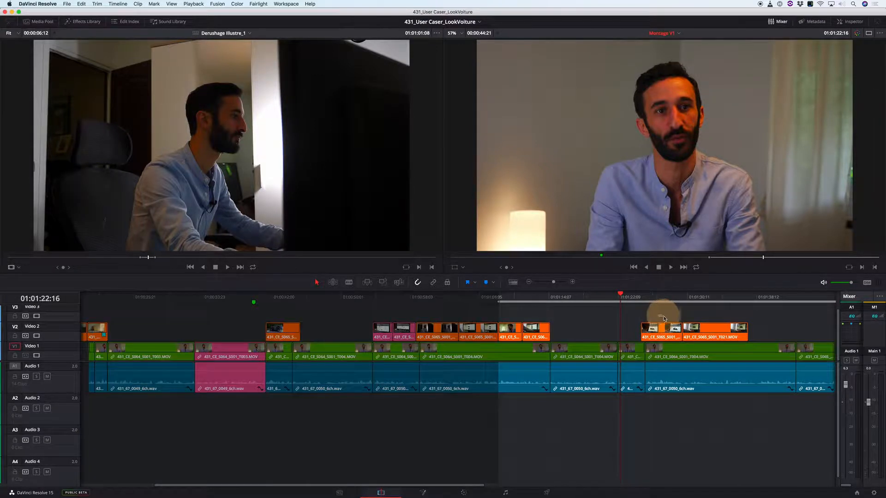
mouse_move(651, 297)
mouse_down()
mouse_move(706, 299)
mouse_move(655, 301)
mouse_up()
drag(662, 333, 649, 334)
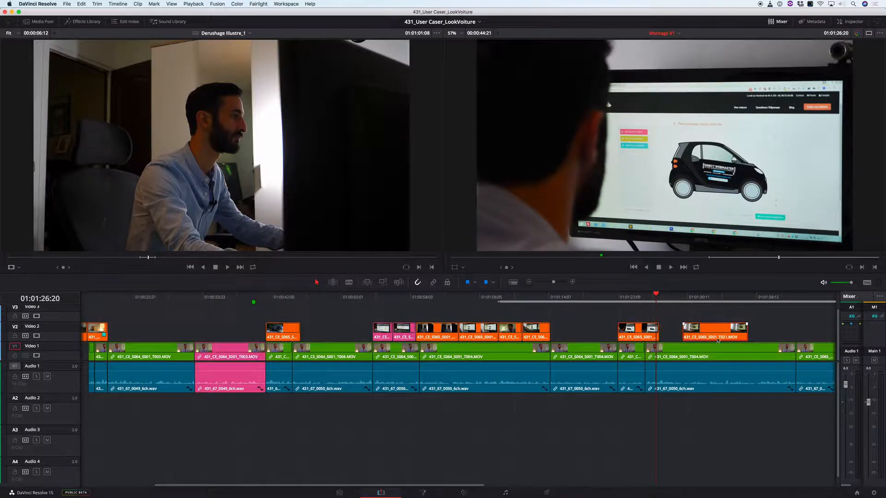
- Delete the leftover T021 clip at the end of Video 2 and save the project
key(BackSpace)
key(super+s)
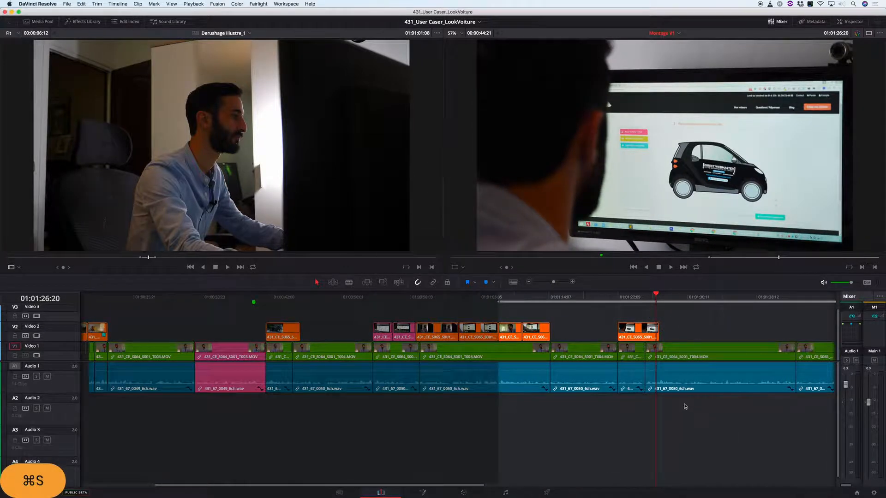
- Raise the display brightness to maximum and clear the In point from Montage V1
key(XF86MonBrightnessUp)
key(XF86MonBrightnessUp)
key(XF86MonBrightnessUp)
key(XF86MonBrightnessUp)
key(XF86MonBrightnessUp)
key(XF86MonBrightnessUp)
key(XF86MonBrightnessUp)
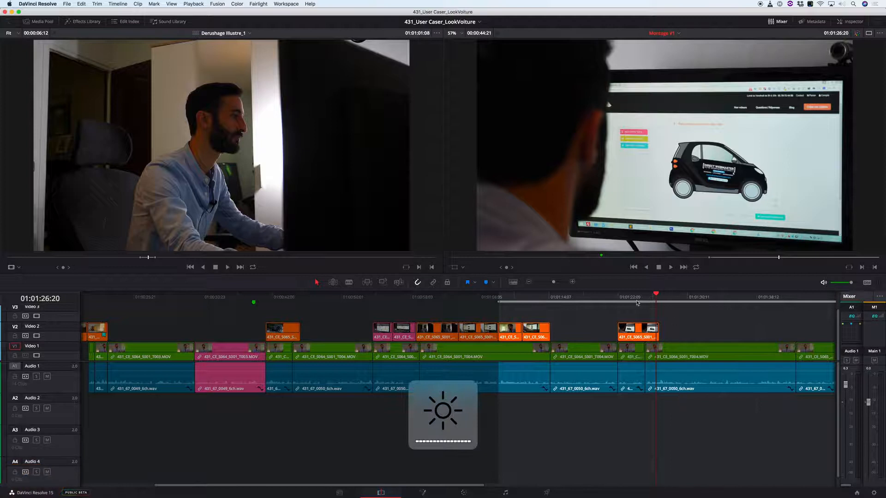
key(g)
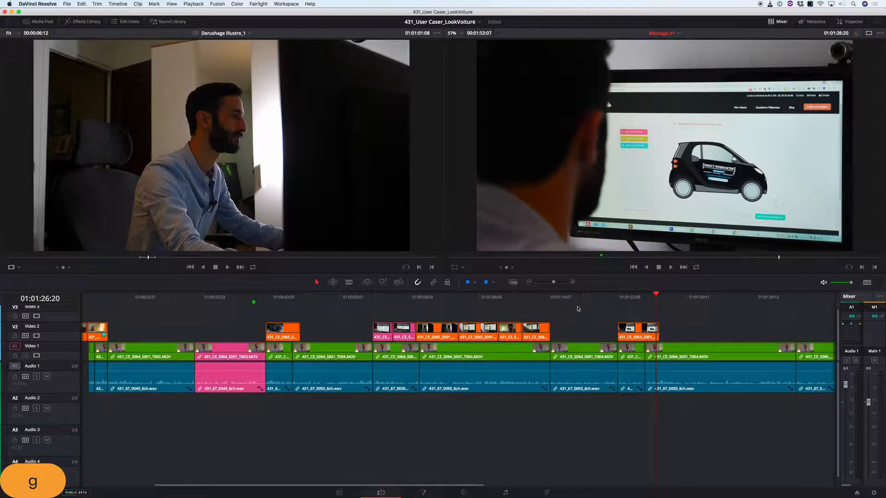
- Fit the whole Montage V1 timeline in view and play back from before the first T025 clip into the desk shot
drag(429, 301, 442, 300)
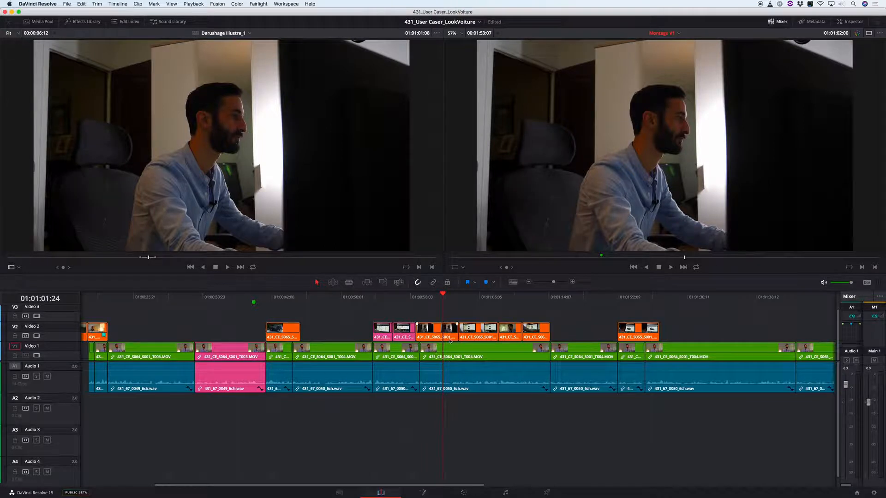
key(shift+z)
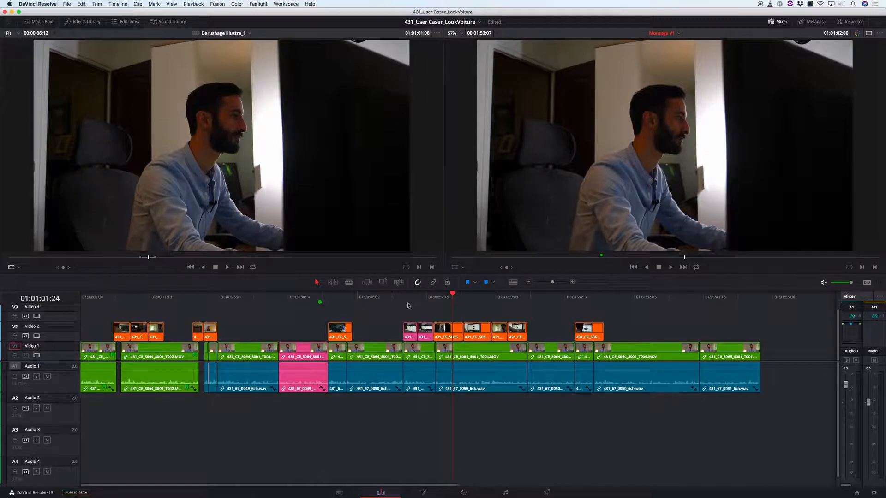
mouse_move(403, 301)
mouse_down()
mouse_move(415, 299)
mouse_move(390, 300)
mouse_up()
key(k)
key(l)
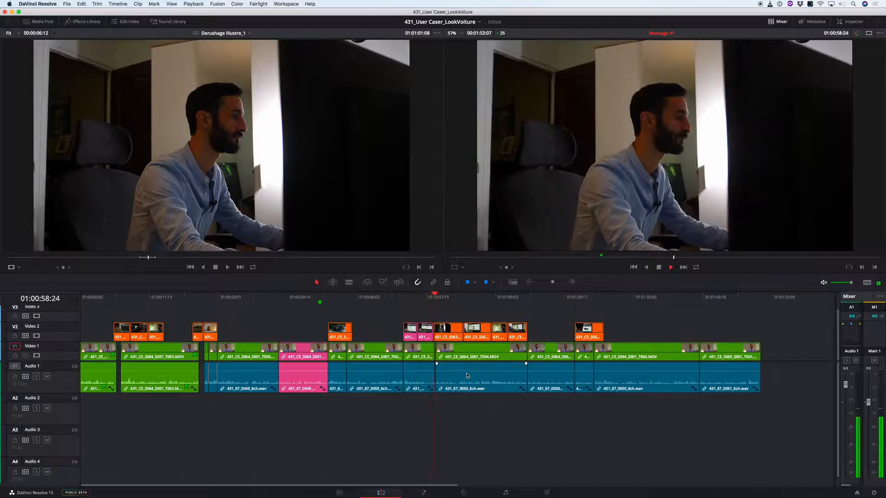
key(k)
- Play back the rearranged Video 2 shots from T025 through T028 up to the return to the interview at 01:01:15:01
key(Up)
key(Up)
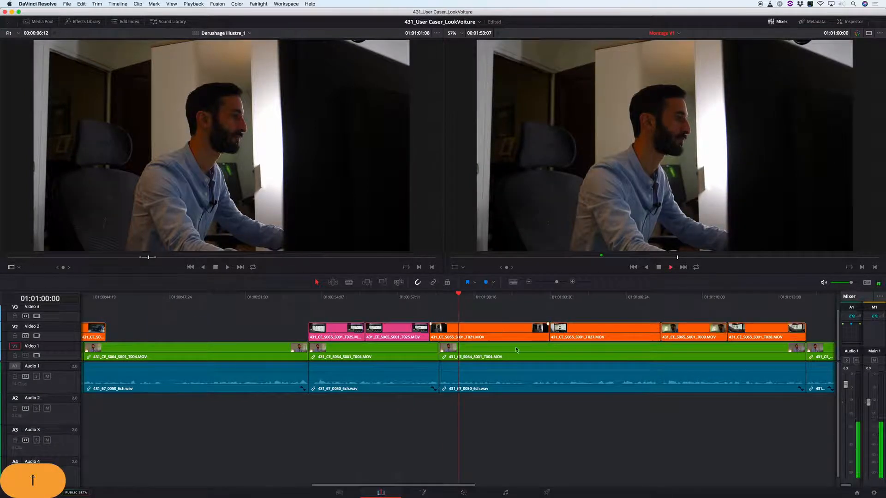
key(k)
drag(402, 297, 231, 308)
key(l)
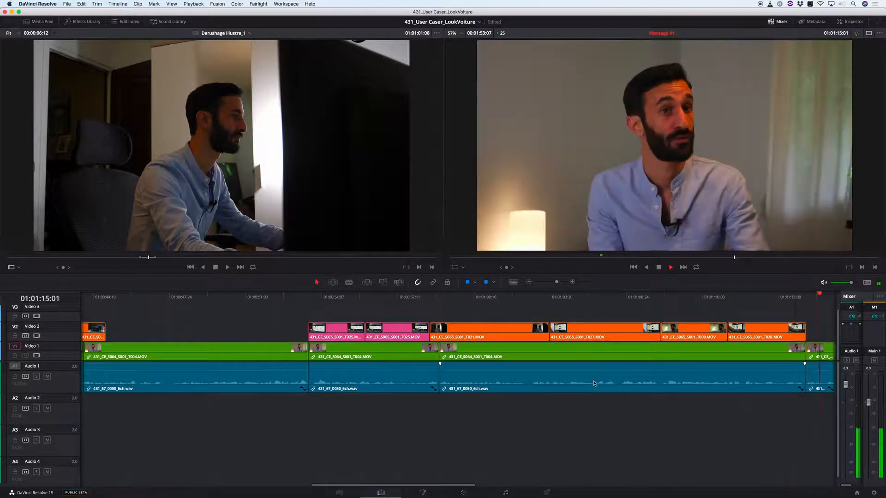
- Replay Montage V1 from the closing Video 2 shots of the T025–T028 group through the interview to the following car-screen shot
key(space)
key(super+minus)
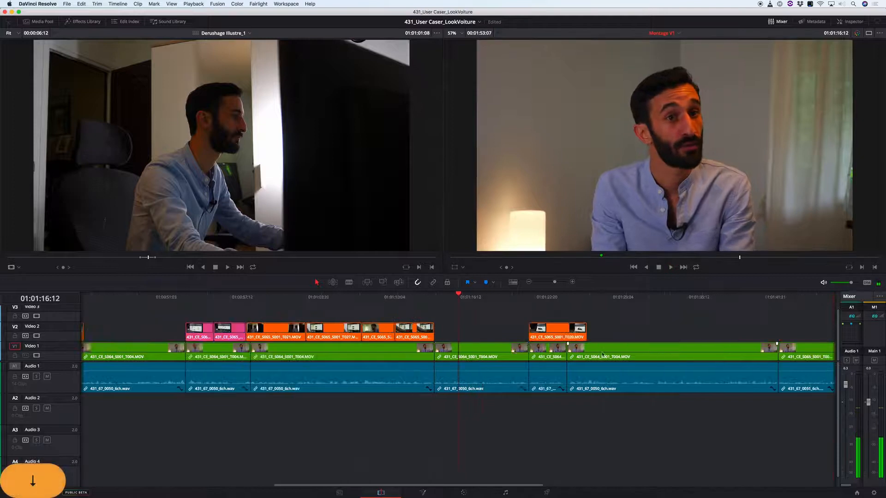
click(353, 306)
key(k)
key(l)
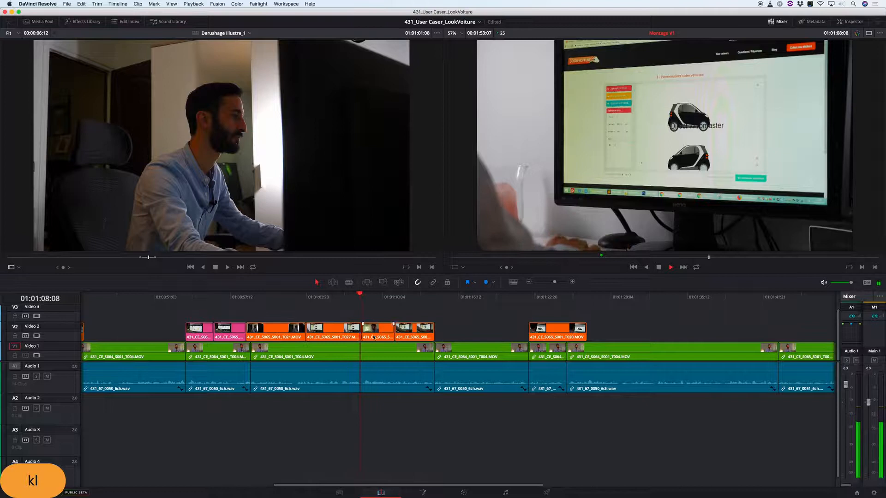
key(k)
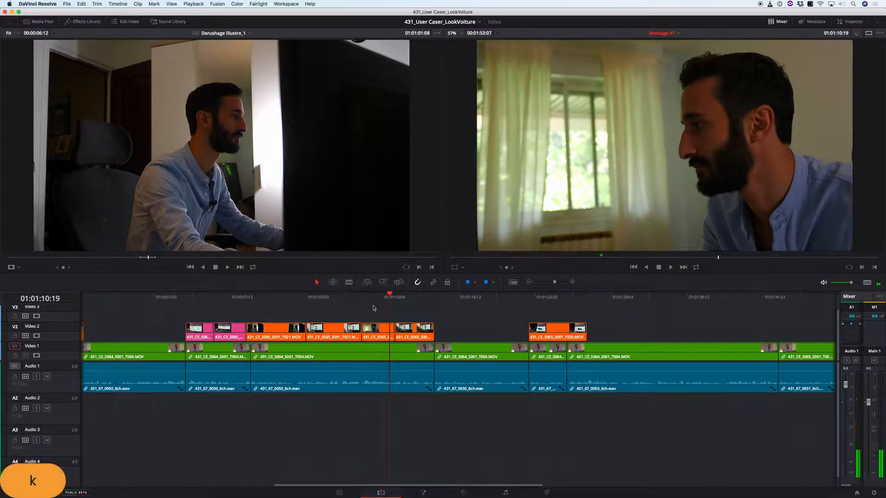
key(l)
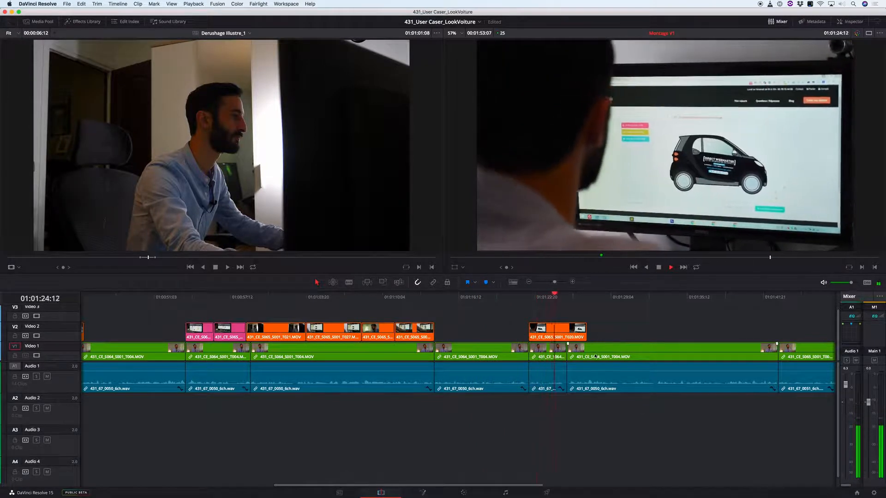
- Review the car-screen shot at 01:01:25:07 and the rest of the interview, stopping at 01:01:34:21
key(space)
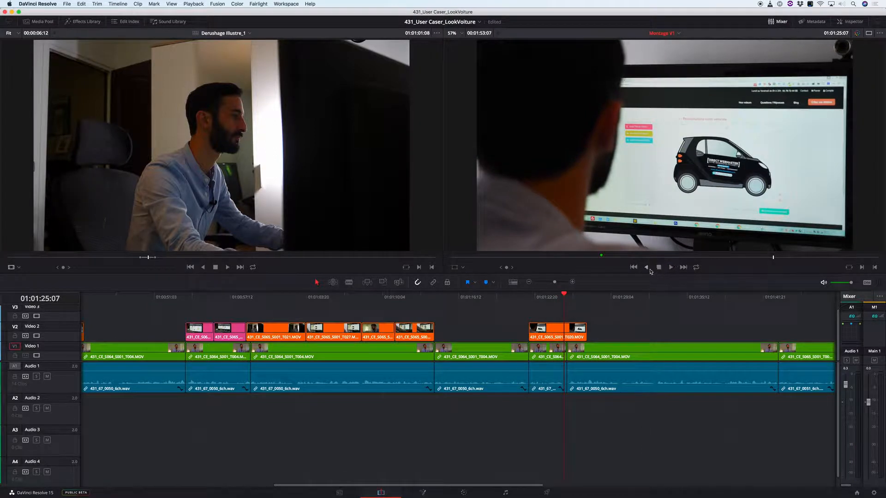
key(space)
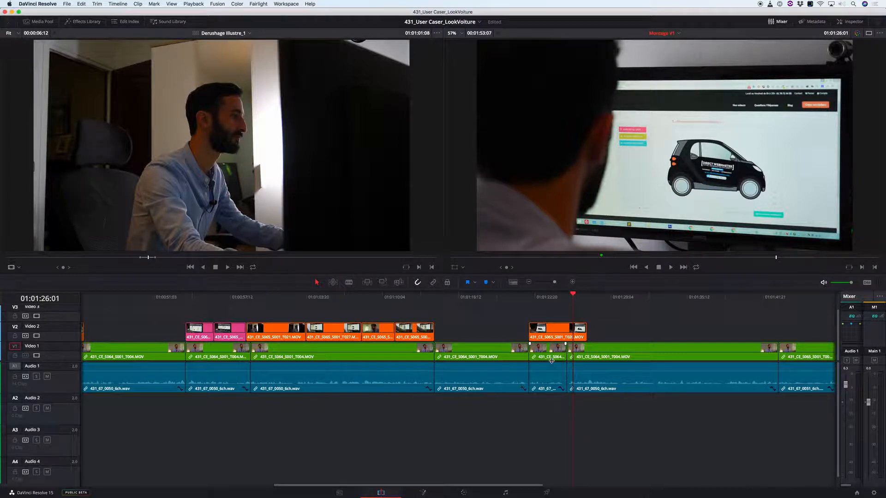
key(space)
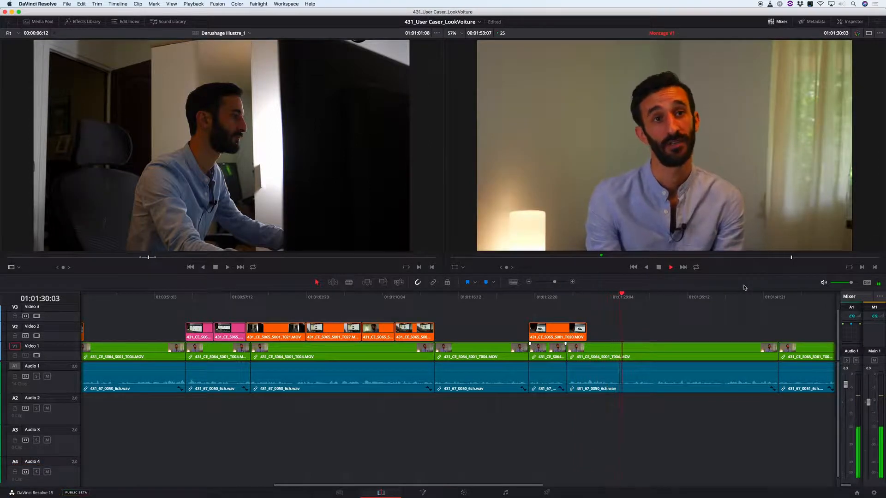
key(Down)
key(Up)
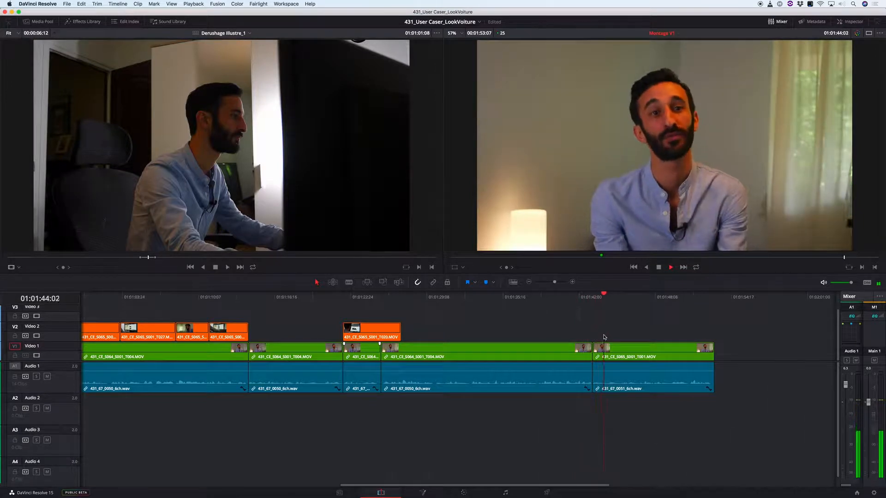
key(k)
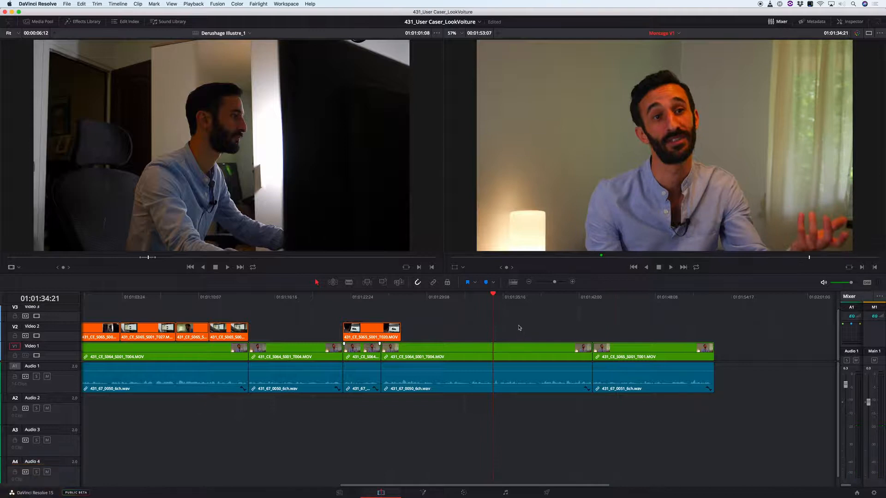
- Fit Montage V1 in view, switch to the Derushage Illustre_1 timeline and skim through it to the outdoor car shots
key(r)
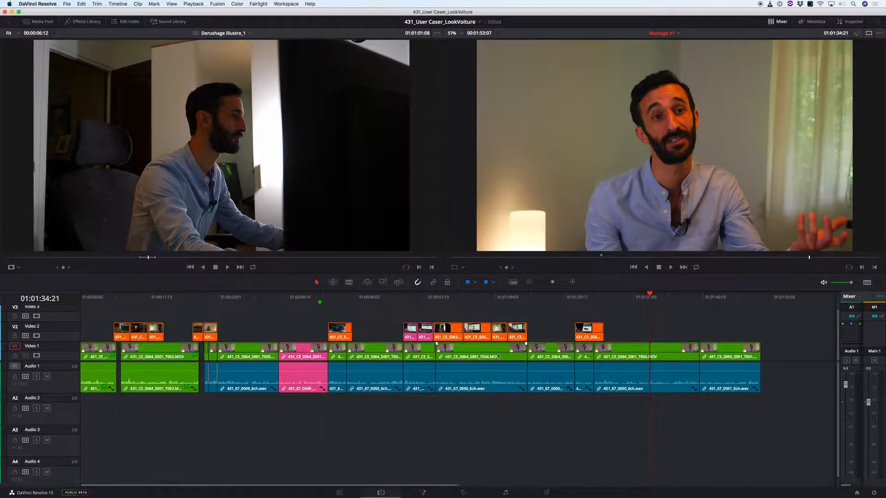
key(r)
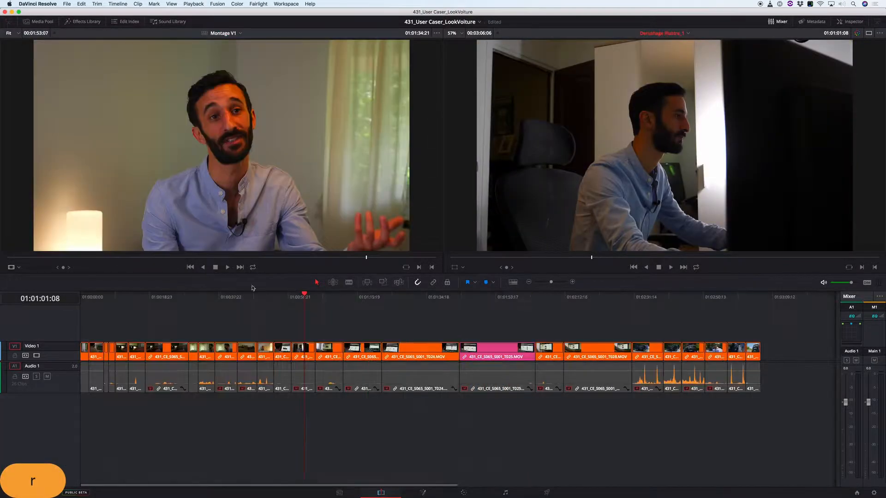
click(171, 299)
drag(172, 301, 671, 300)
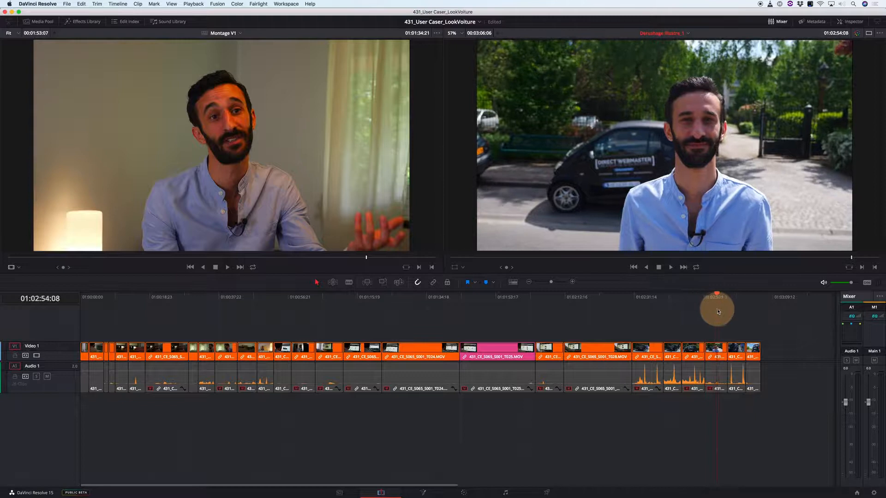
mouse_move(734, 313)
mouse_down()
mouse_move(754, 321)
mouse_move(729, 318)
mouse_up()
key(shift+z)
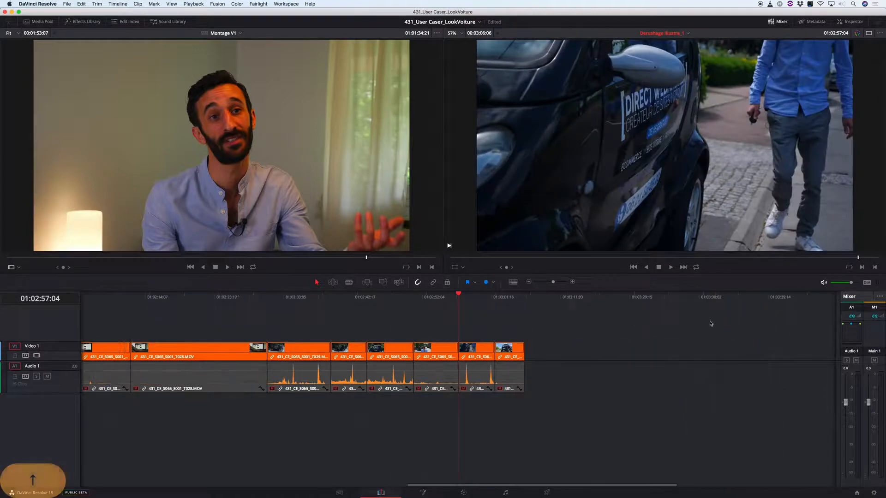
- Mark the car side-view shot at 01:02:47:03 and overlay it on Video 2 of Montage V1 at 01:01:32:00
drag(424, 302, 372, 302)
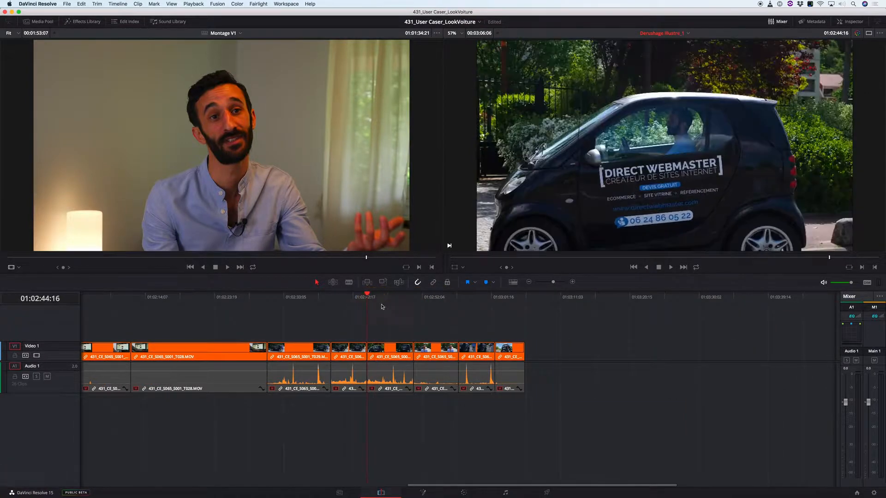
key(space)
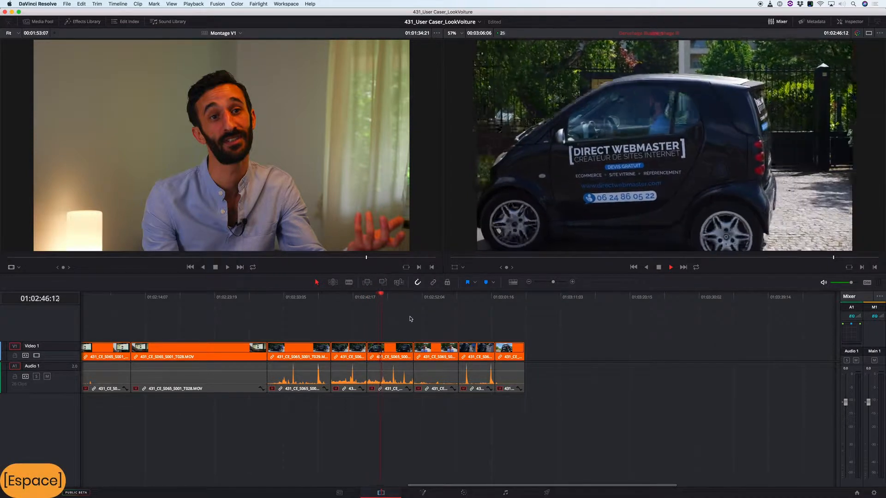
key(space)
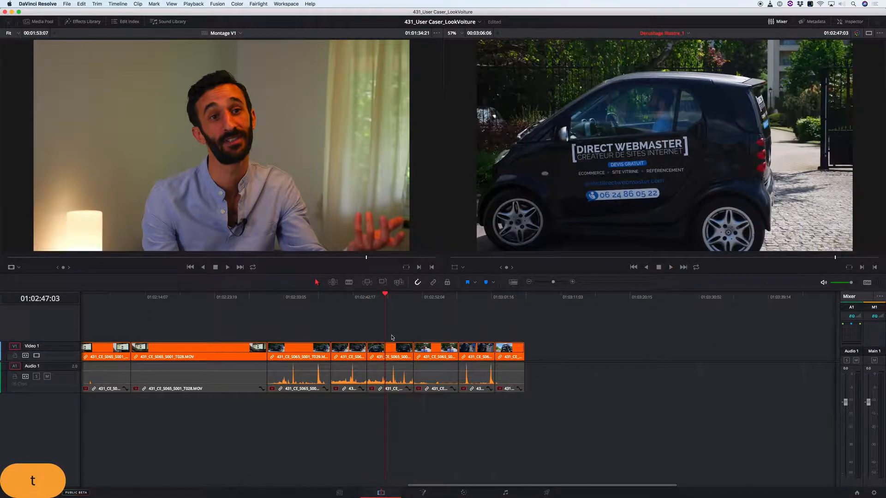
key(x)
key(apostrophe)
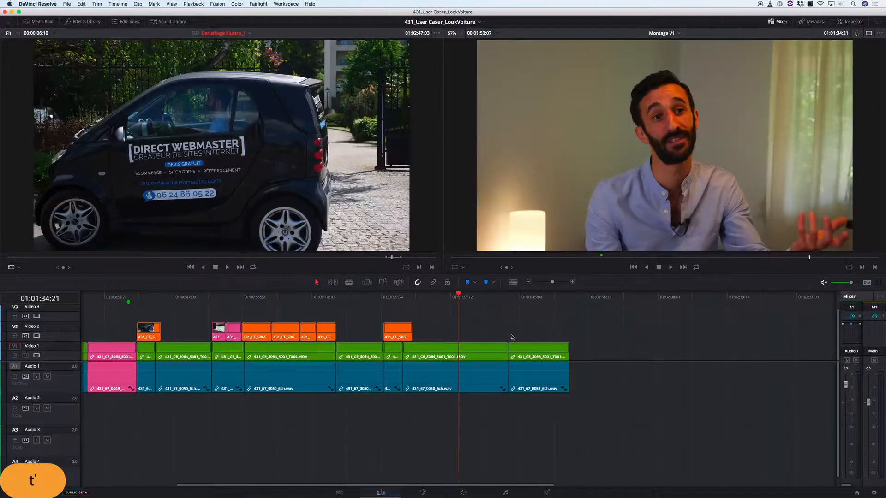
drag(457, 299, 442, 304)
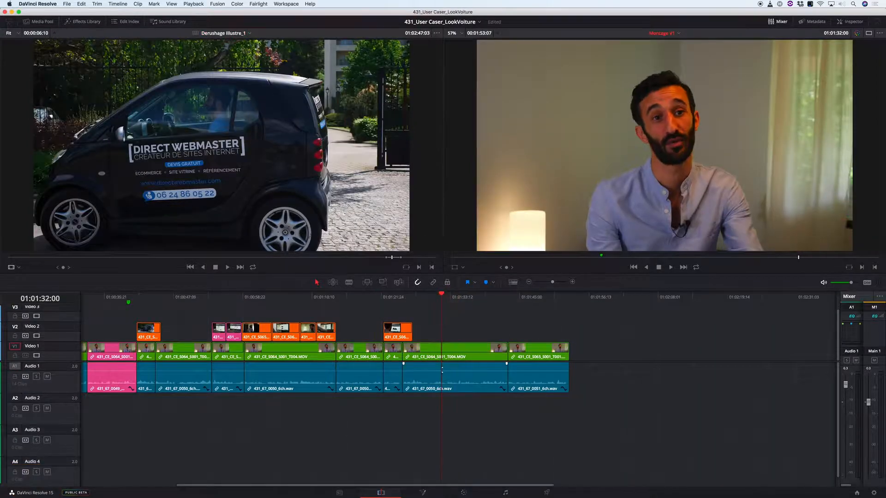
key(c)
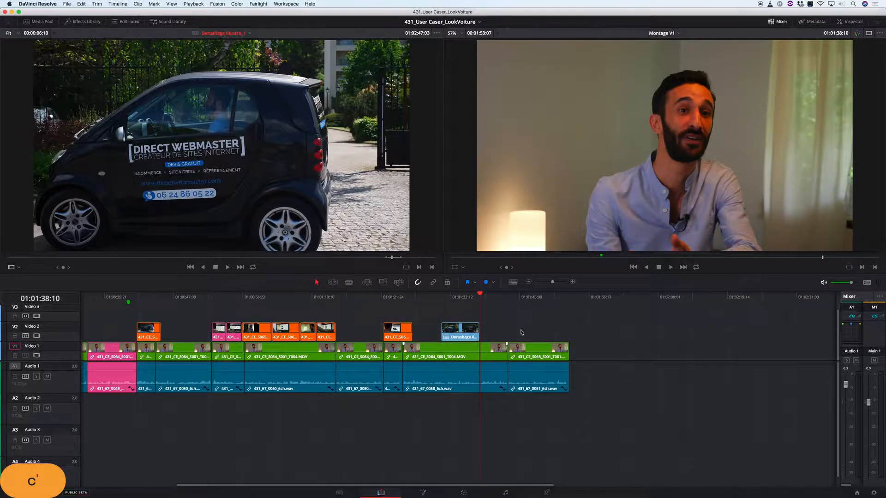
- Mark the shot of the man standing before the car at 01:02:54:08 and overlay it on Video 2 at Montage V1's end
key(apostrophe)
mouse_move(590, 303)
mouse_down()
mouse_move(609, 295)
mouse_move(598, 300)
mouse_up()
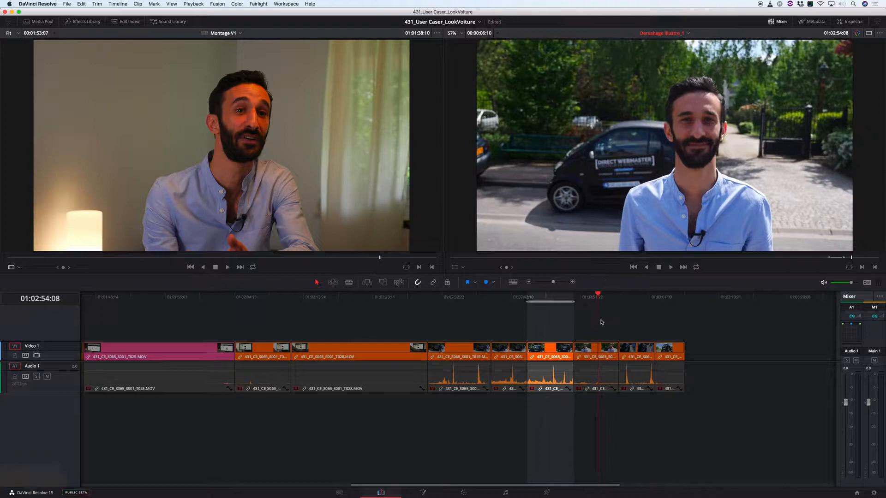
key(v)
key(apostrophe)
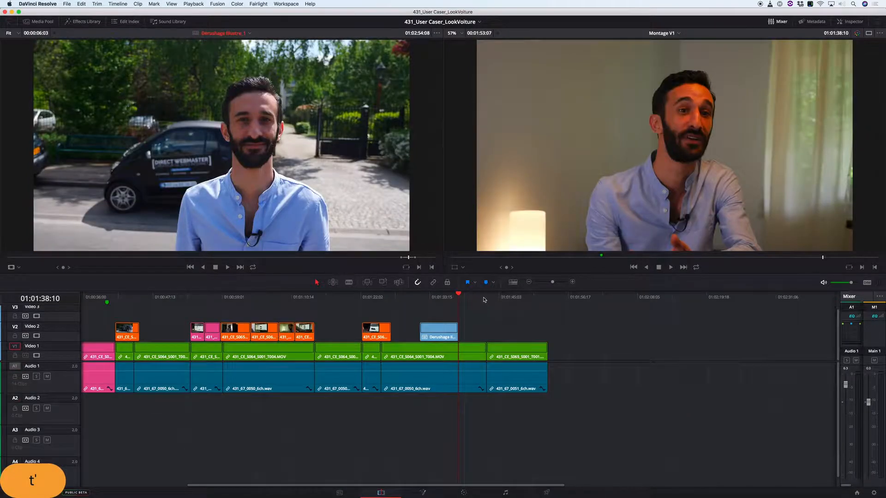
click(483, 297)
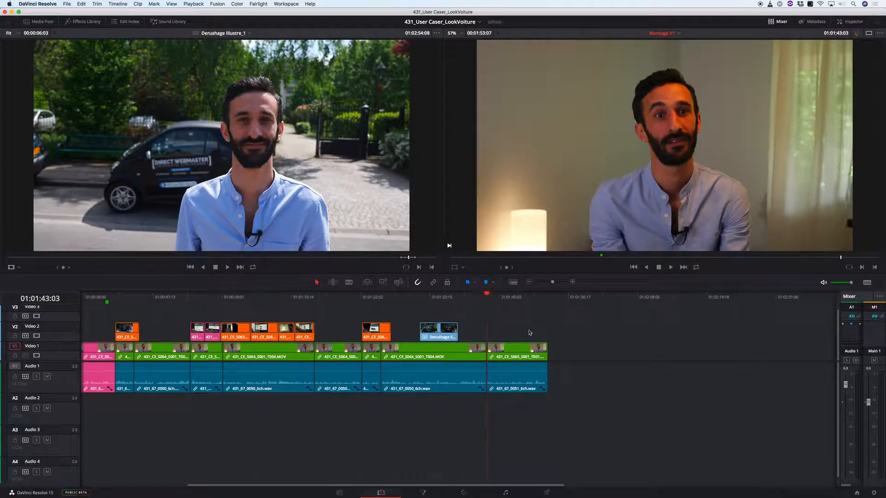
drag(520, 298, 511, 299)
key(c)
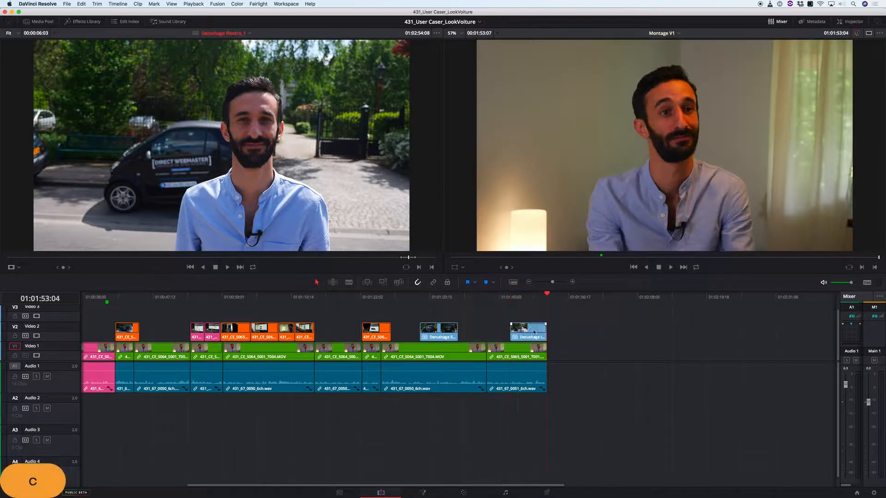
- Play back the end of Montage V1 over the shot of the man standing before the car
click(510, 297)
key(space)
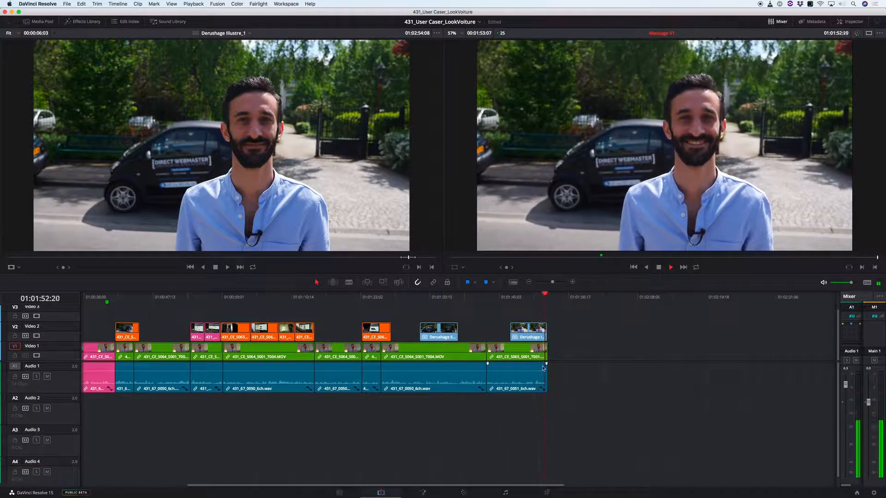
key(space)
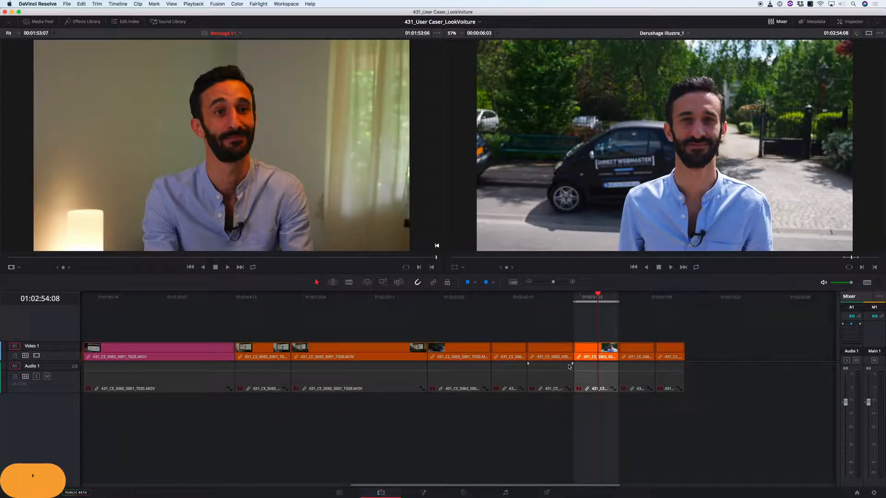
- Mark the close-up of the car's door lettering at 01:02:59:00 in Derushage Illustre_1 and return to Montage V1
drag(625, 303, 659, 305)
drag(662, 306, 634, 323)
key(t)
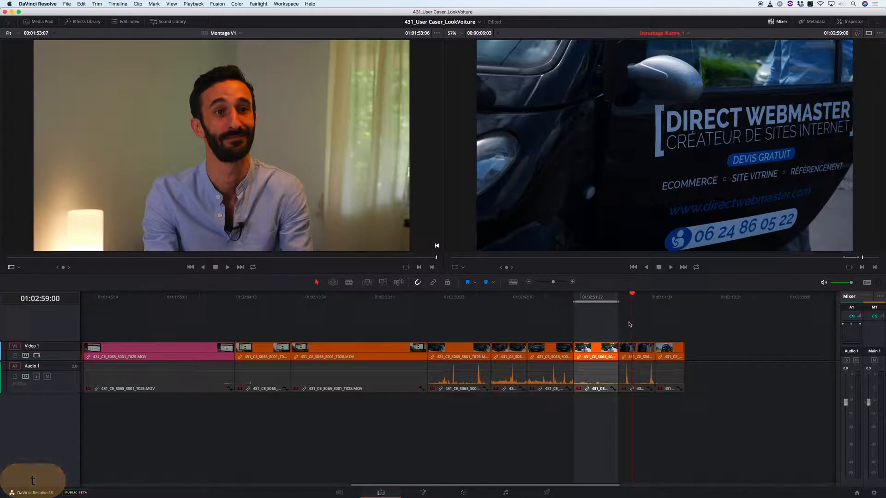
key(apostrophe)
- Try to insert the marked car-door close-up into Montage V1 at 01:01:38:10
drag(457, 301, 371, 305)
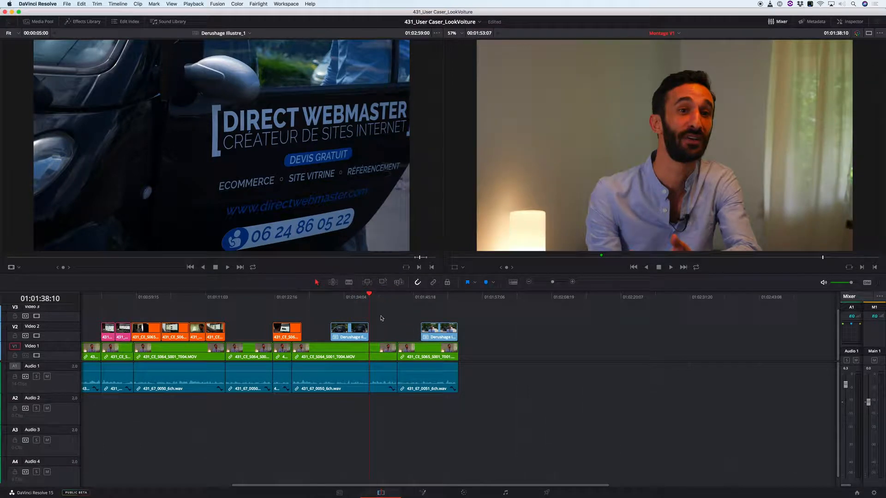
key(v)
key(super+z)
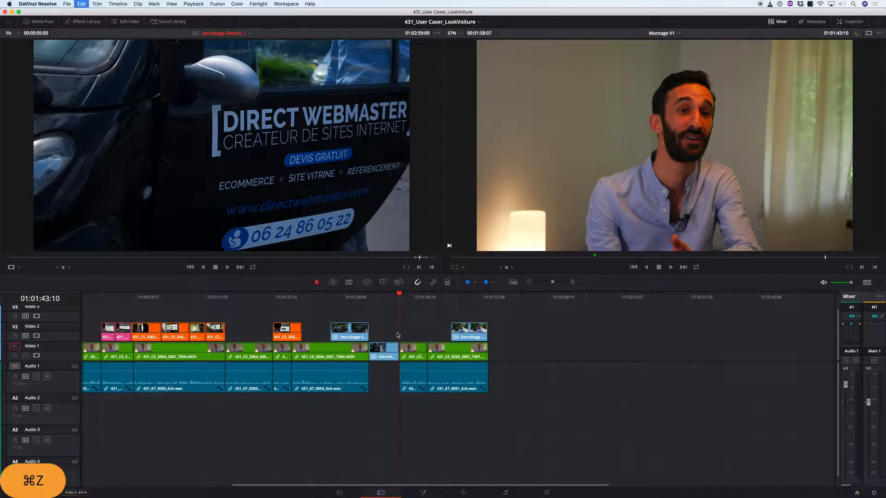
- Add the marked car-door close-up ahead of the car side-view shot and move it down from Video 3 to Video 2
drag(313, 299, 302, 299)
key(c)
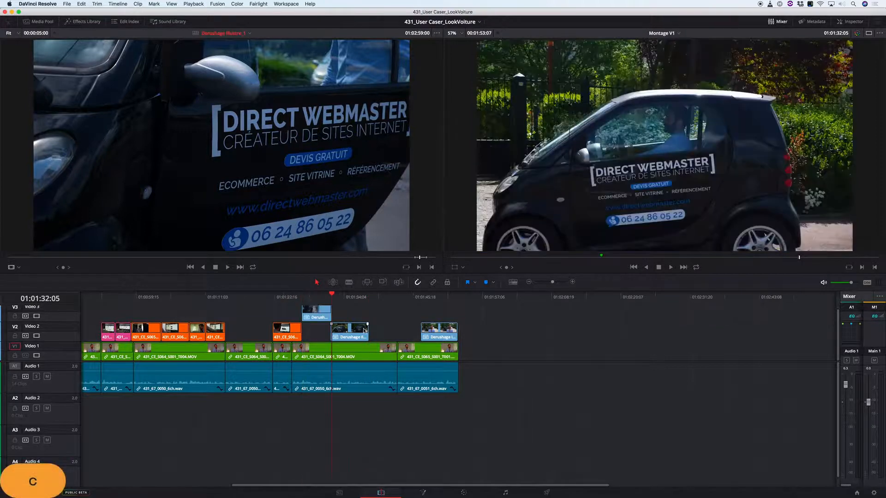
drag(351, 328, 364, 328)
drag(312, 319, 318, 333)
- Decompose the newly added nested Derushage clips on Video 2 into their original source clips
drag(509, 333, 455, 332)
key(Escape)
click(503, 328)
drag(320, 311, 356, 332)
click(379, 333)
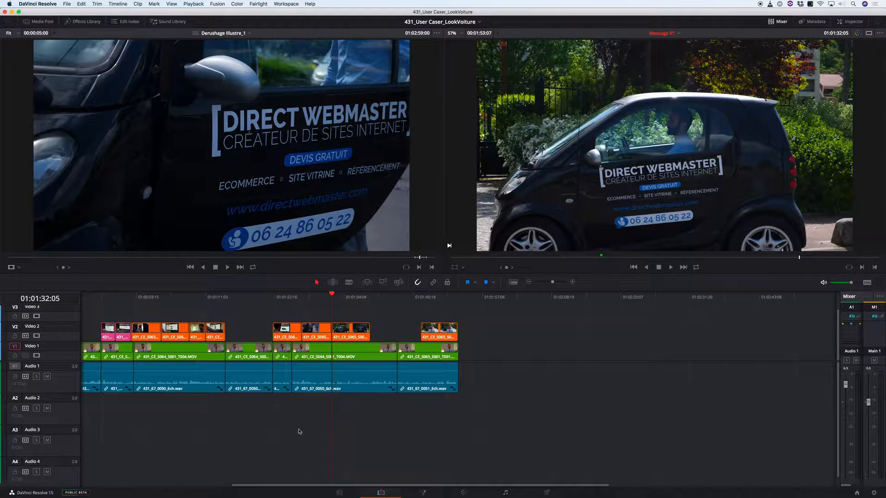
- Save the project and delete the green marker from the Montage V1 timeline
scroll(352, 428, left, 10)
key(super+s)
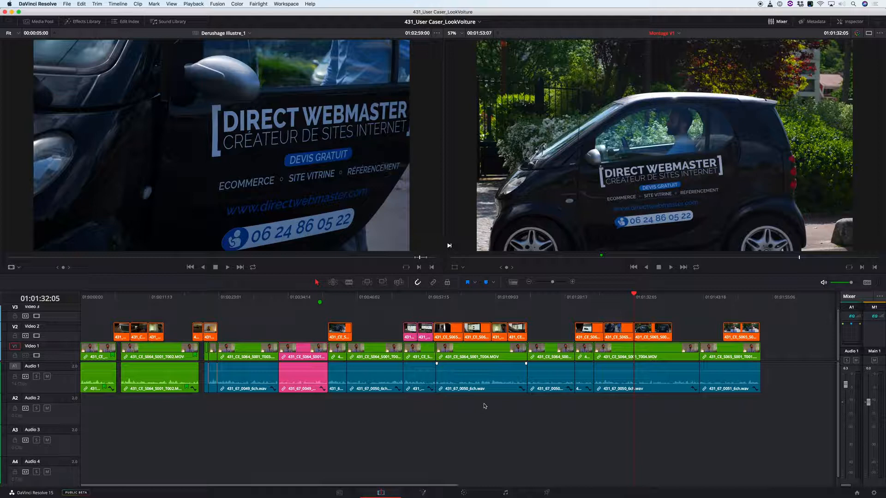
click(320, 302)
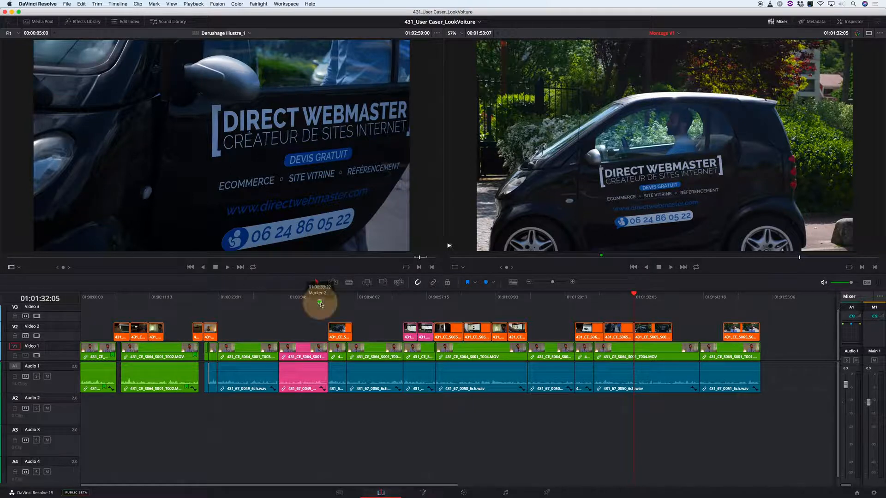
key(BackSpace)
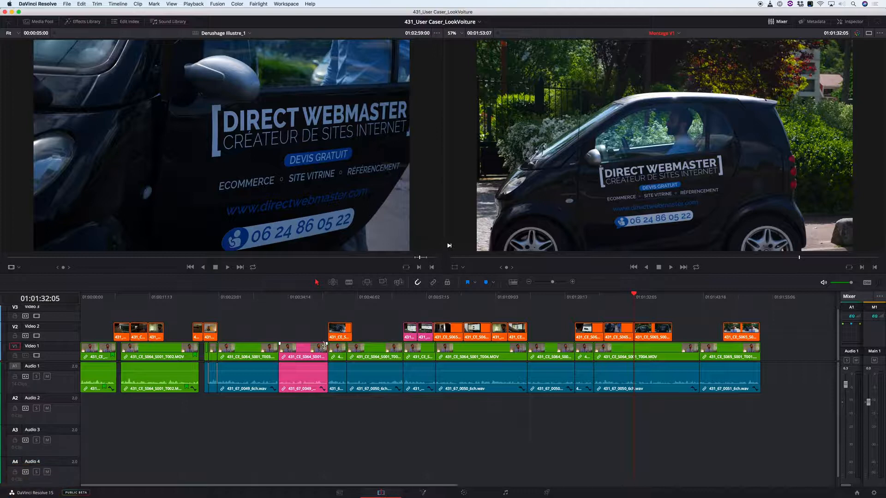
- Open the MUSIC bin in the media pool and show its clips as a list
click(38, 22)
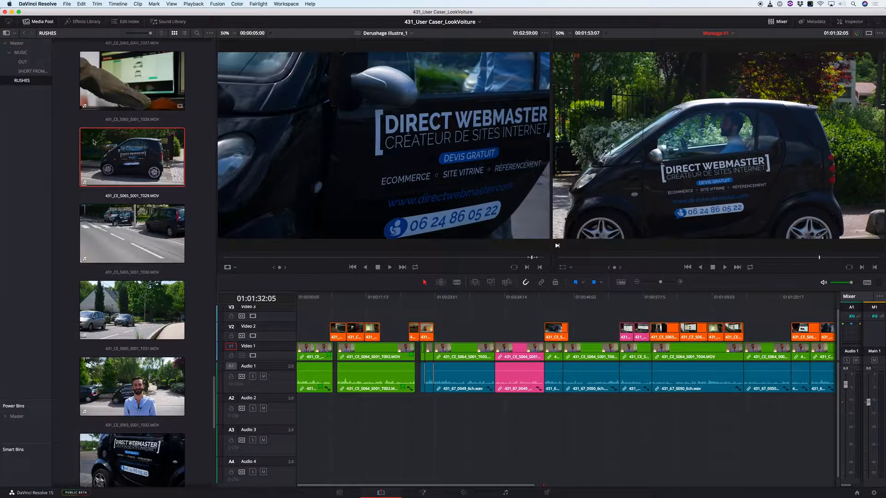
click(23, 52)
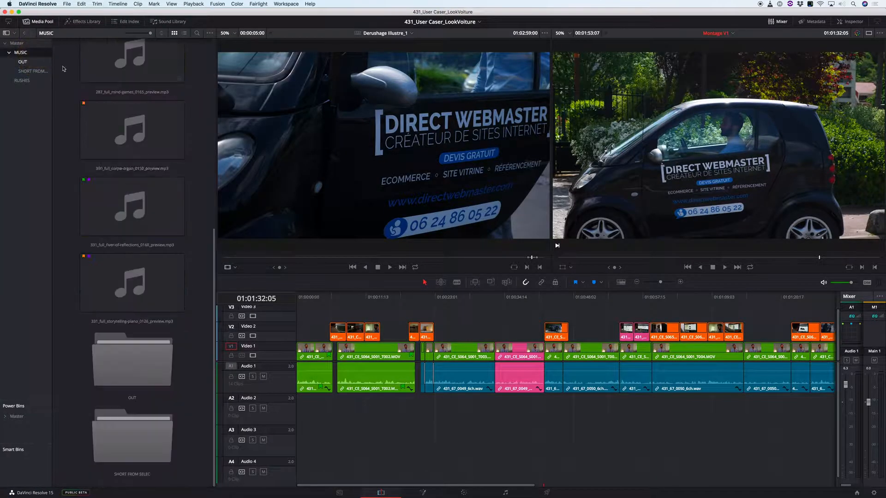
click(185, 34)
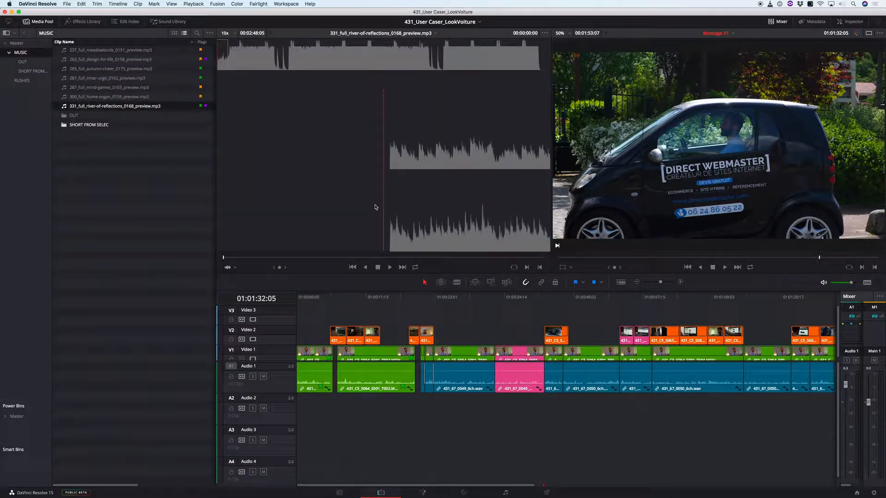
- Lay 331_full_river-of-reflections_0168_preview.mp3 on Audio 2 from the start of Montage V1 and lower the music's volume
drag(376, 199, 351, 192)
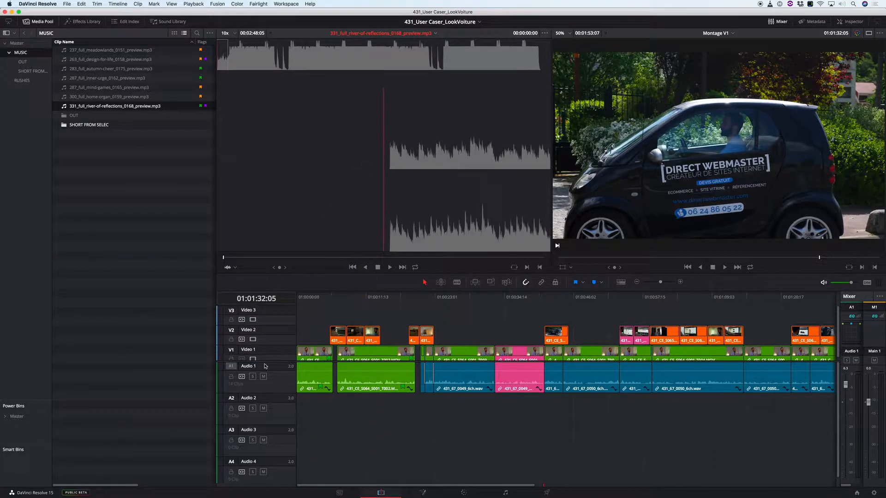
click(232, 368)
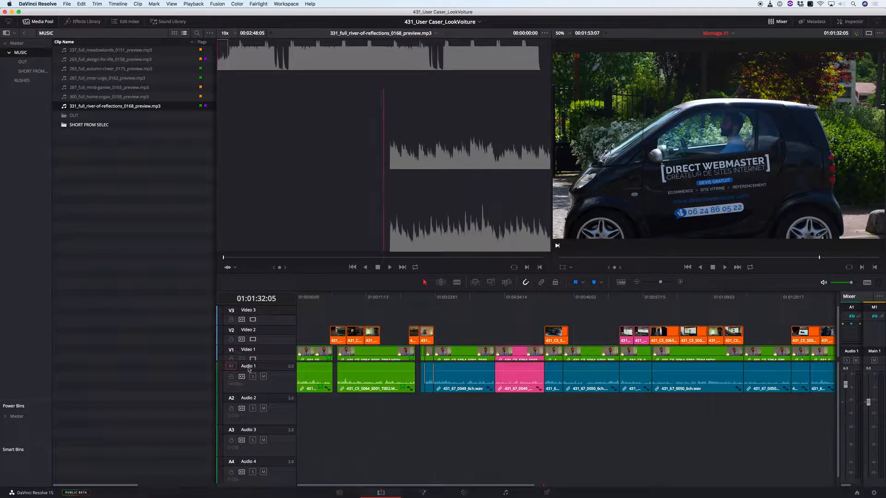
drag(411, 162, 307, 412)
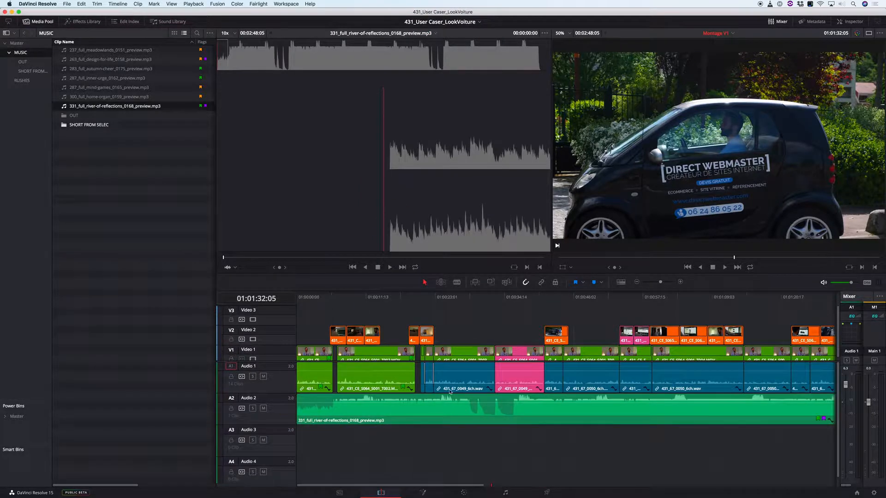
key(r)
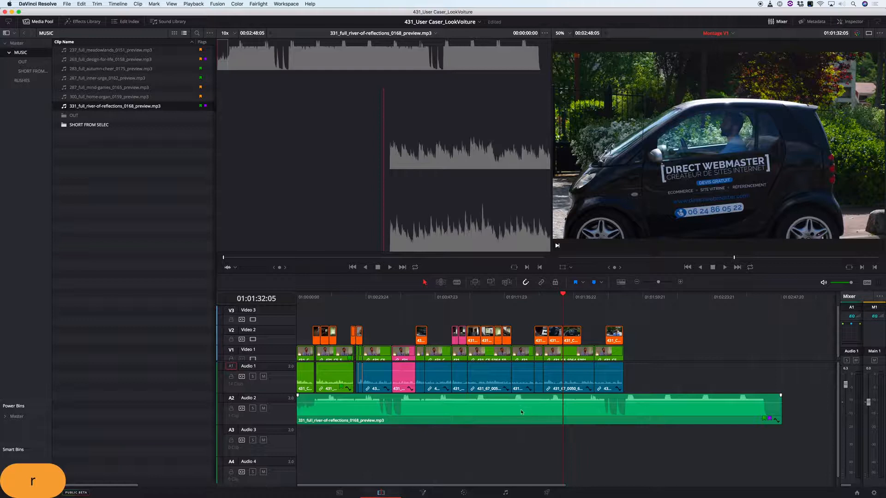
drag(523, 405, 520, 415)
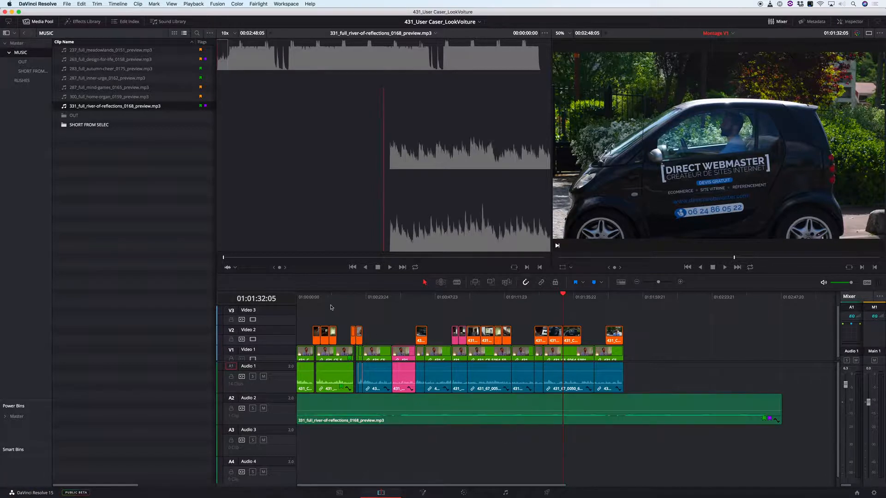
- Return the playhead to 01:00:00:00 and enlarge the timeline viewer, with the source viewer and media pool hidden
drag(312, 300, 289, 306)
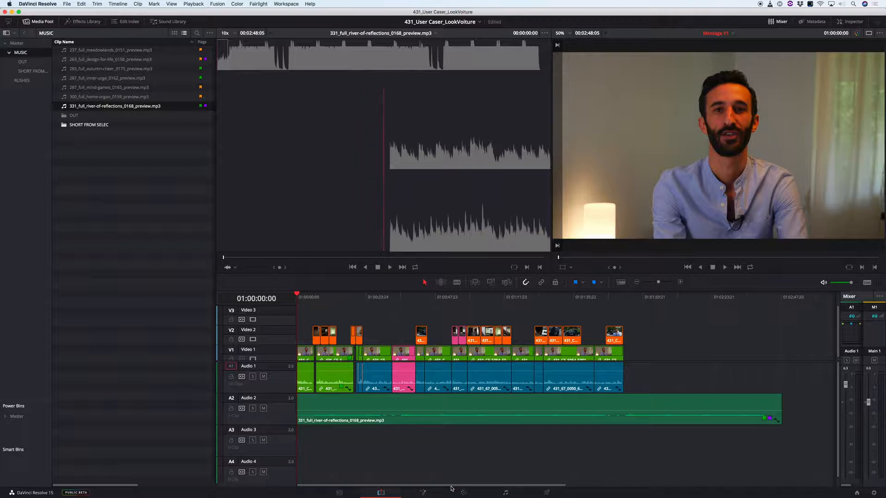
click(862, 34)
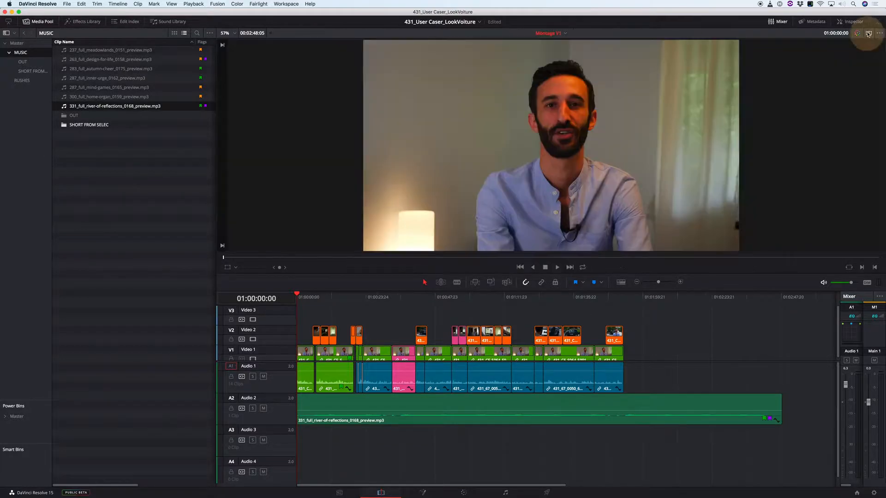
click(41, 22)
drag(405, 276, 401, 350)
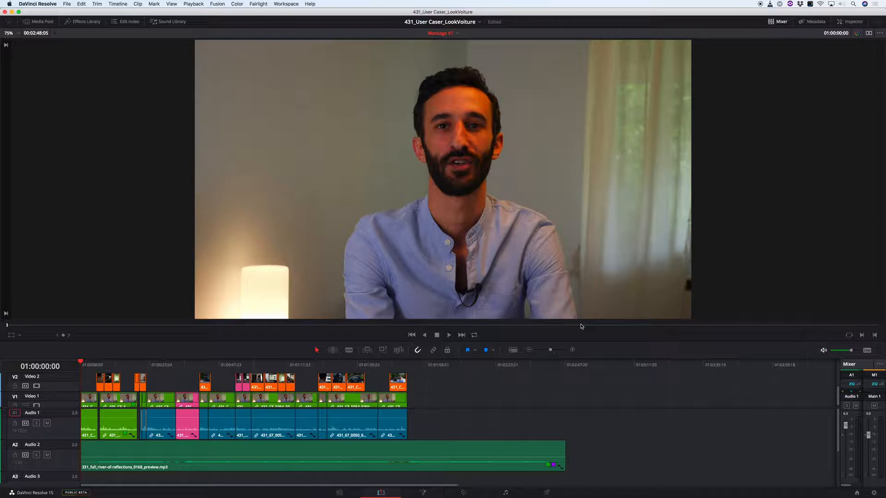
- Play Montage V1 from the start, adding blue markers at about 01:00:46, 01:01:11, 01:01:14, 01:01:24 and 01:01:48
key(l)
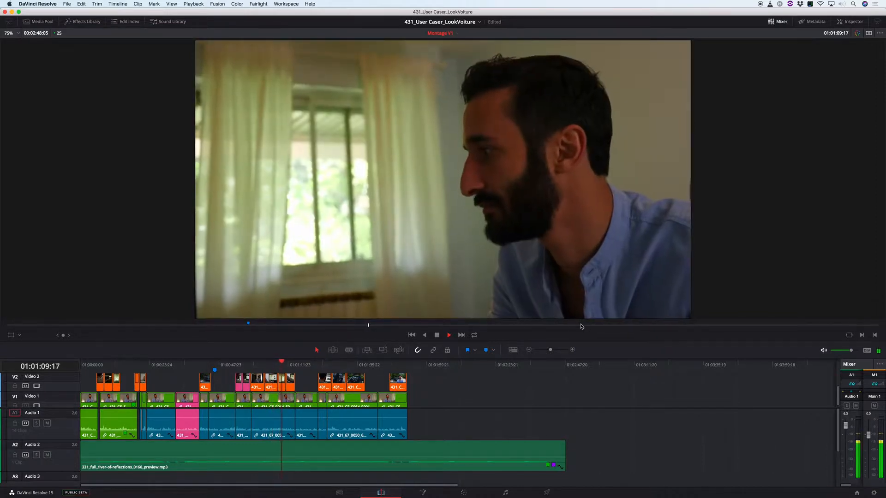
key(m)
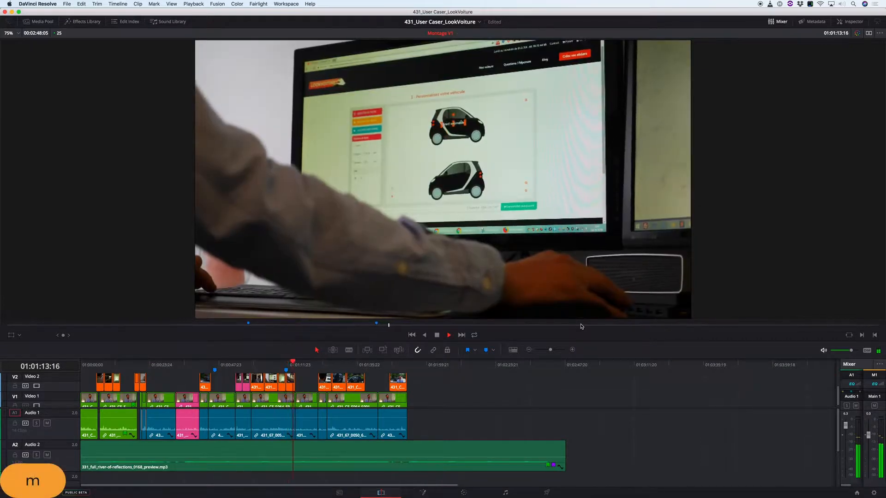
key(m)
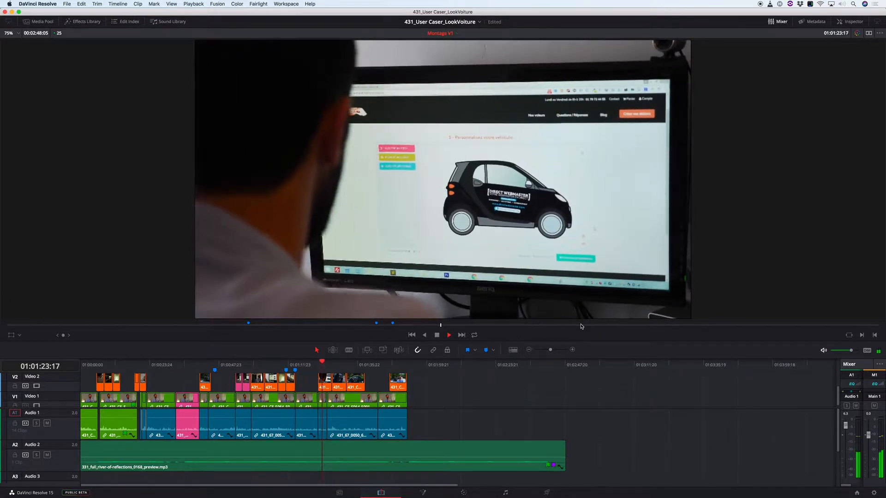
key(m)
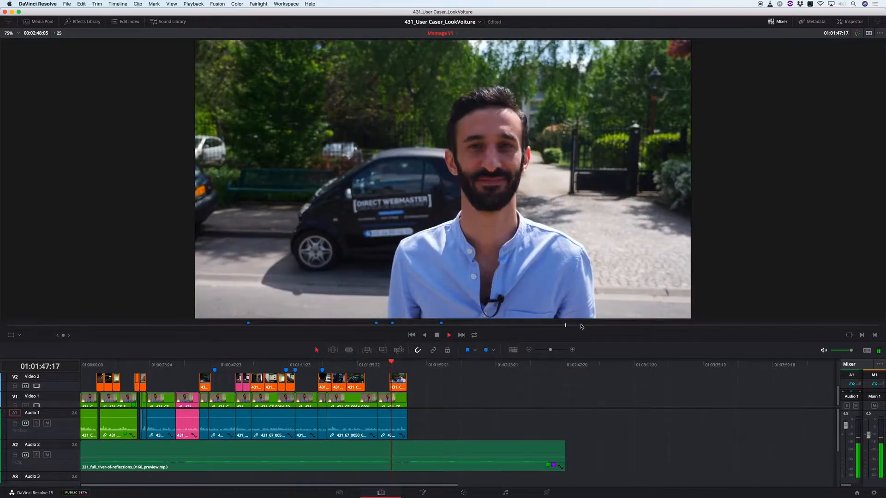
key(m)
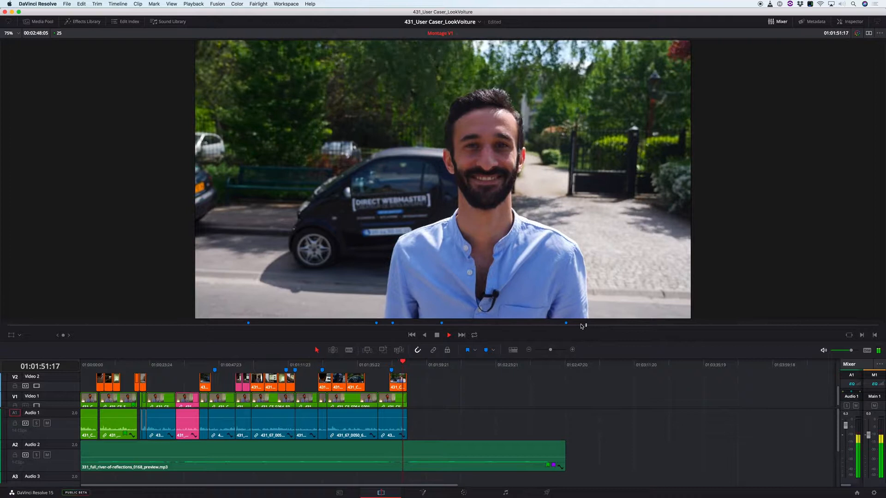
key(space)
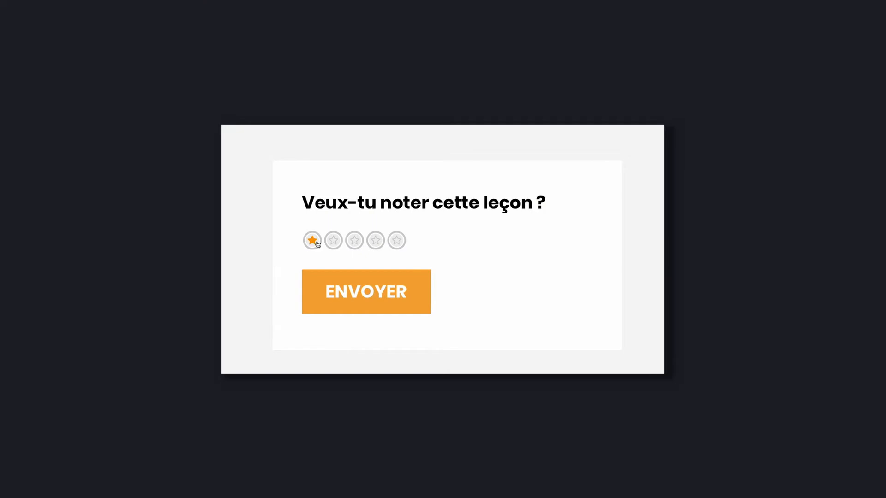
click(398, 241)
click(383, 285)
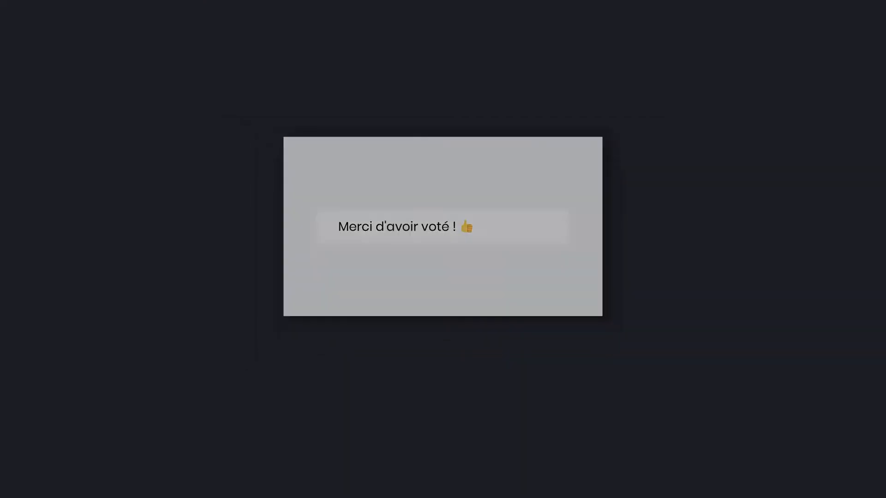